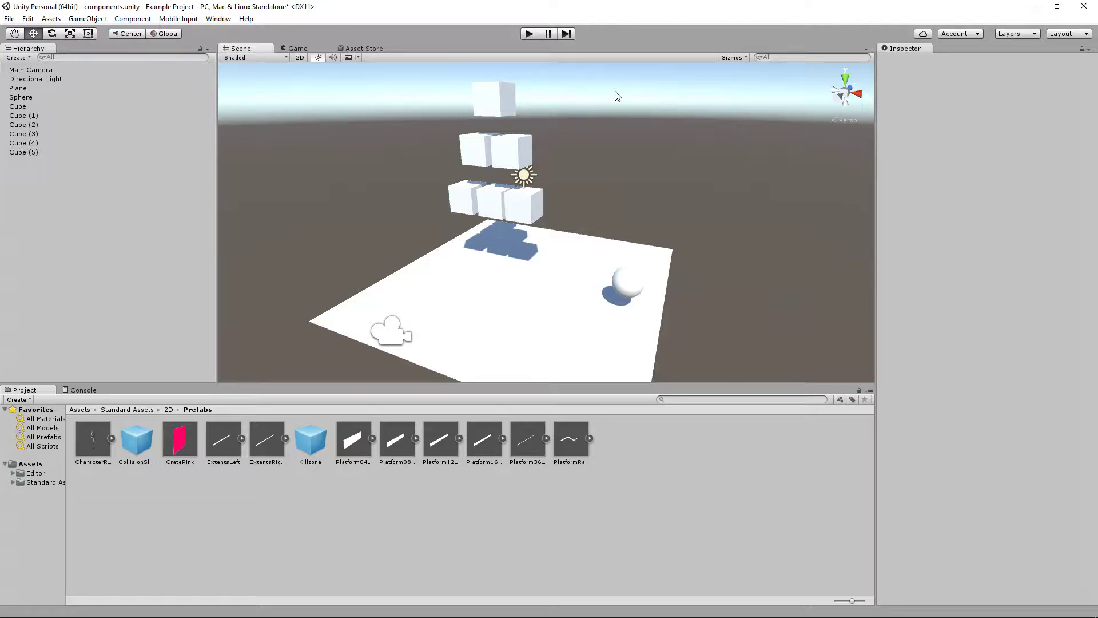
- Select the top cube of the stack and collapse all of its components down to their headers
left_click(515, 110)
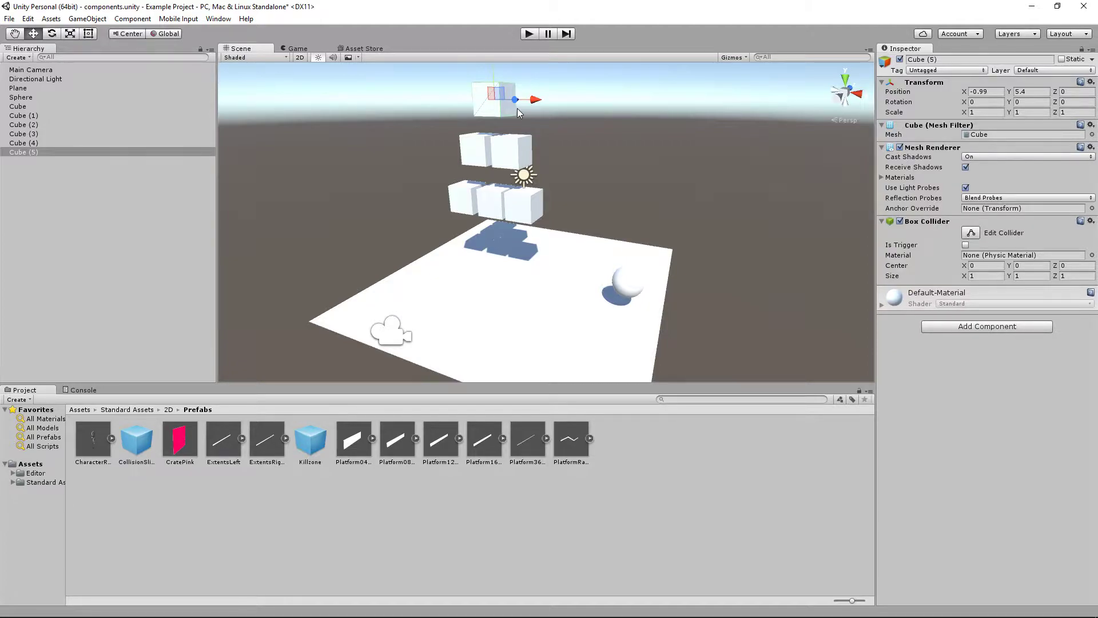
scroll(538, 148, "up", 5)
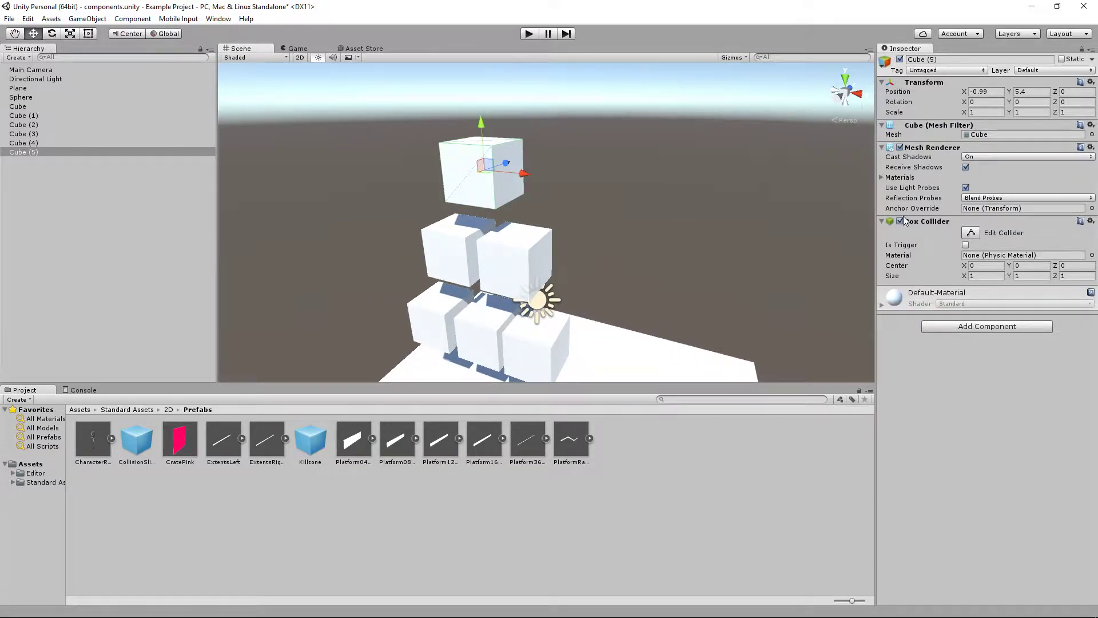
left_click(882, 82)
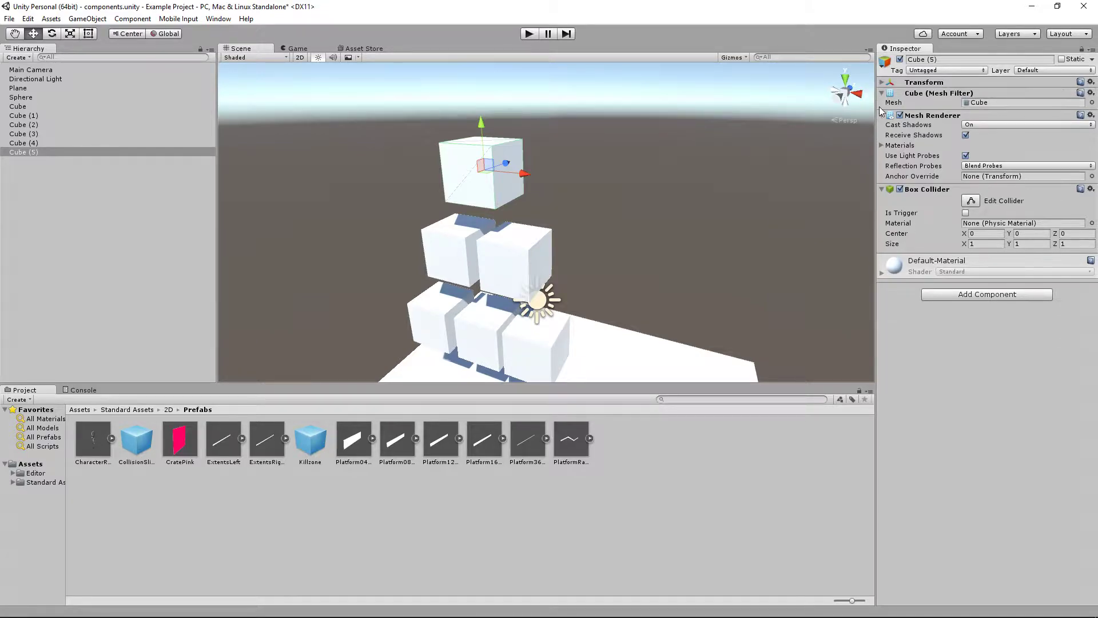
left_click(882, 92)
left_click(882, 104)
left_click(882, 114)
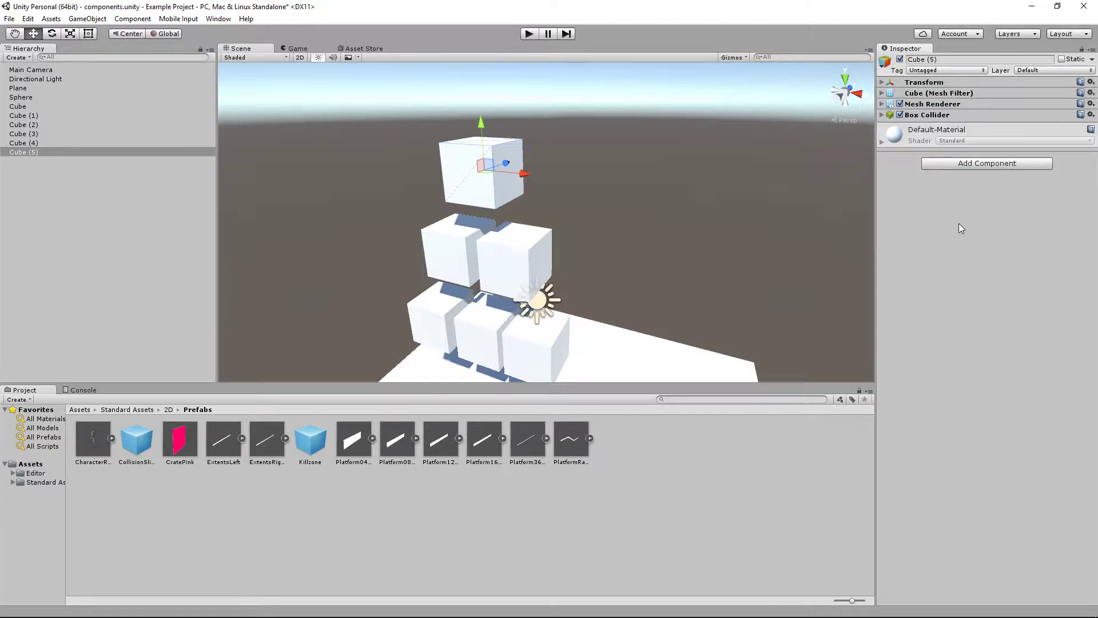
- Expand the top cube's Transform, Mesh Filter, Mesh Renderer and Box Collider components to examine their properties
left_click(882, 83)
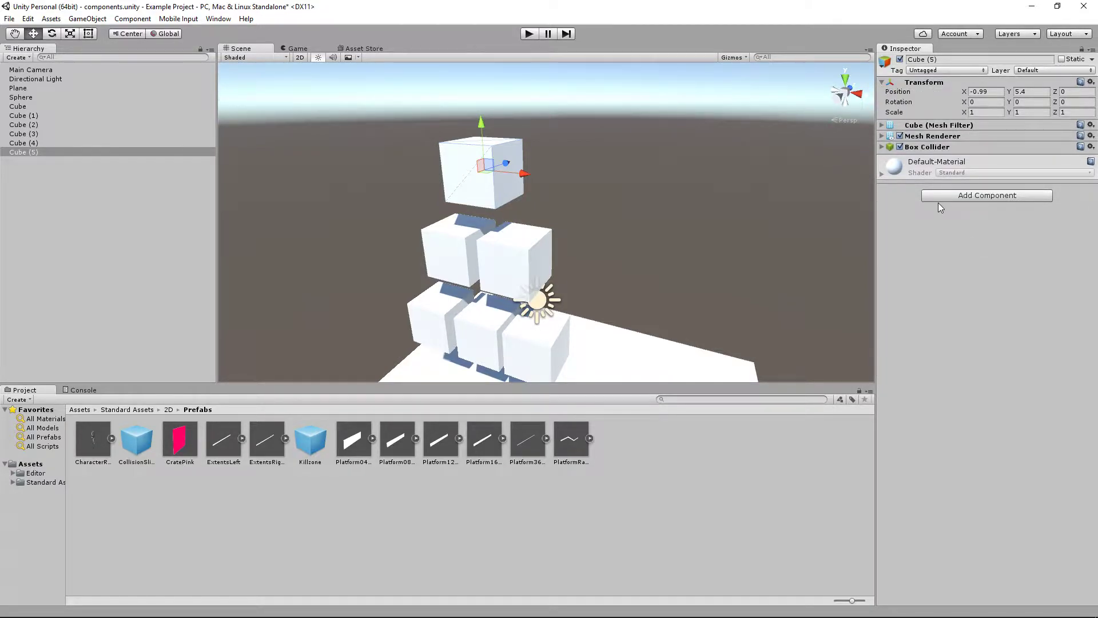
left_click(882, 125)
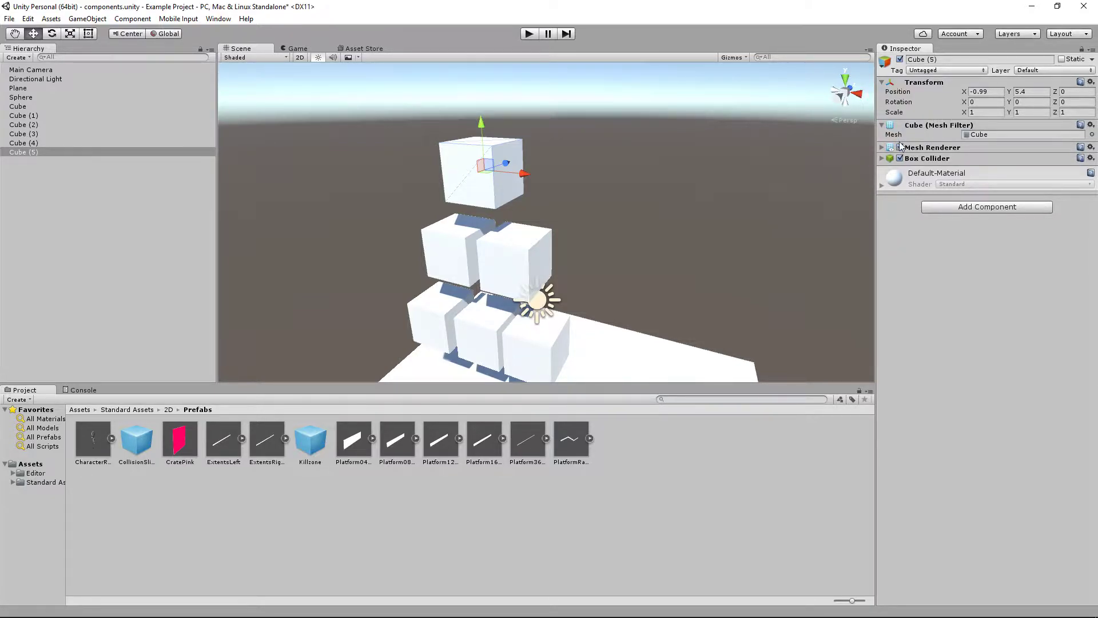
left_click(881, 147)
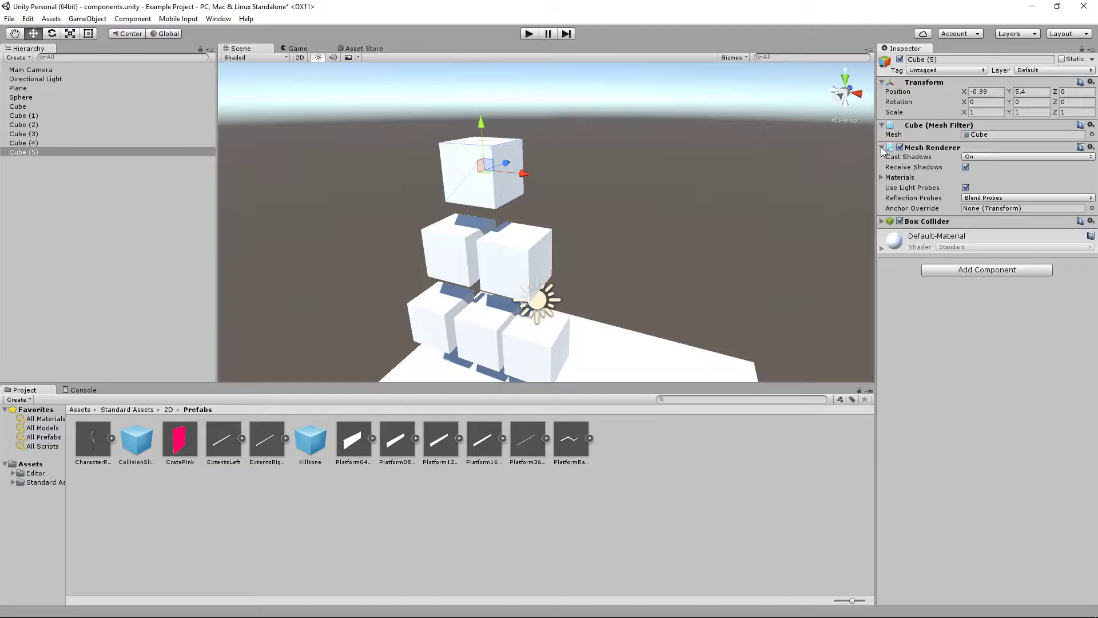
left_click(881, 222)
scroll(481, 213, "up", 2)
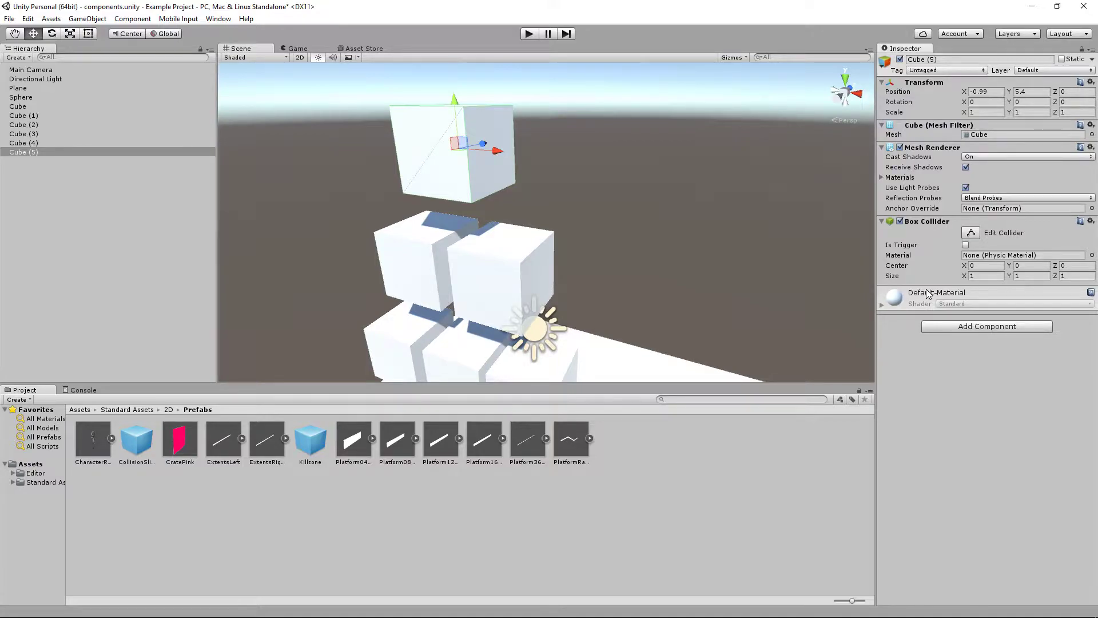
- Remove the Mesh Renderer component from the top cube
left_click_drag(572, 229, 622, 182, "alt")
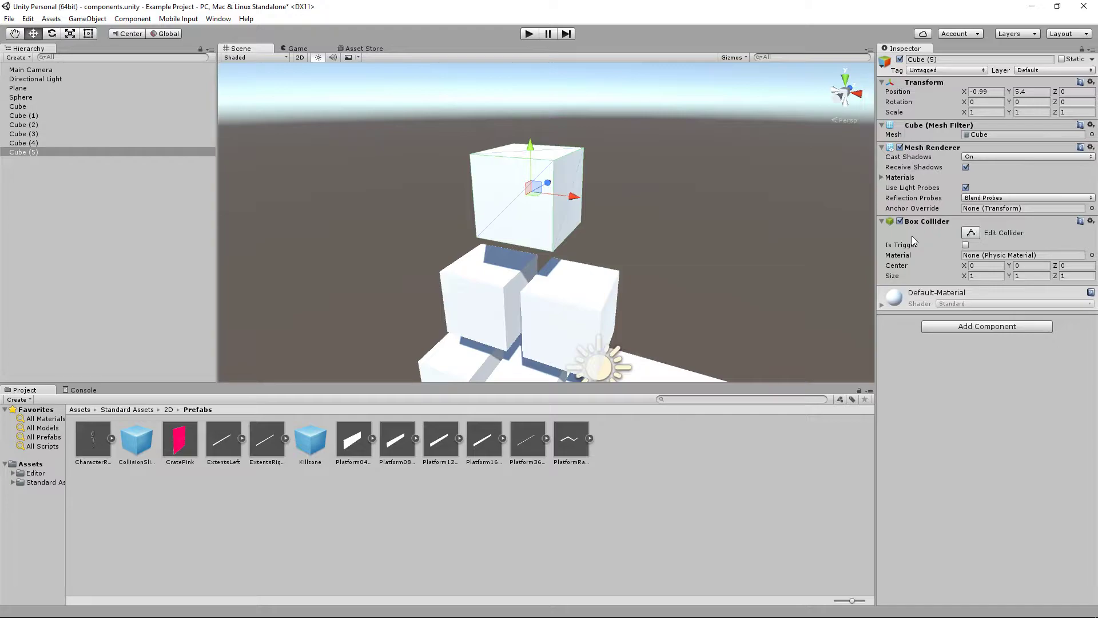
left_click(1091, 147)
left_click(1052, 178)
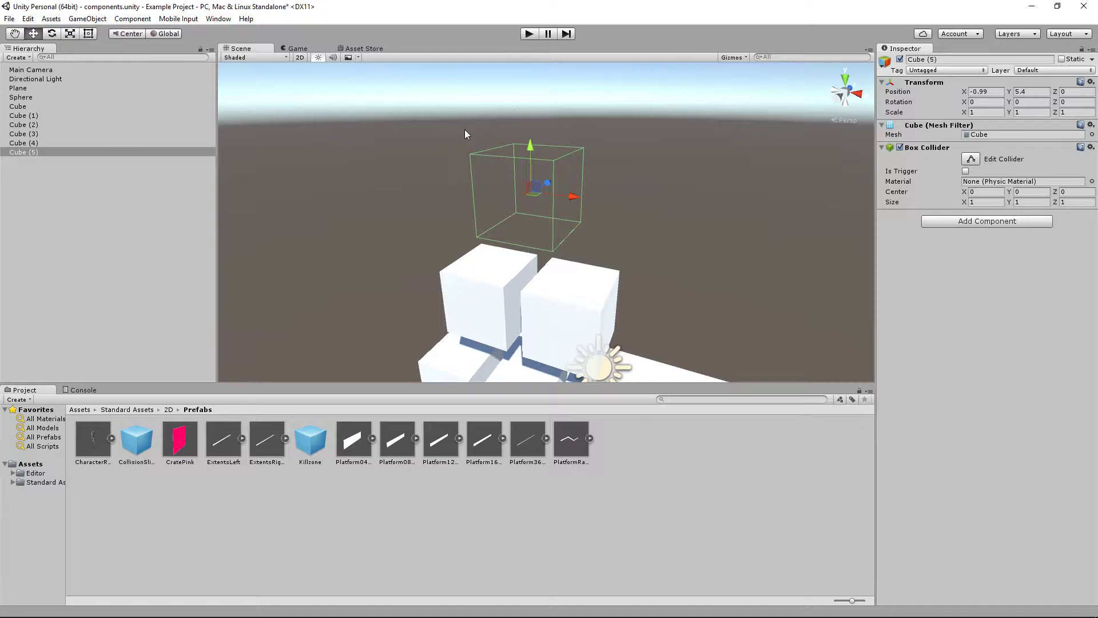
- Search the available components for "renderer" and add a Mesh Renderer to the top cube
left_click(1008, 226)
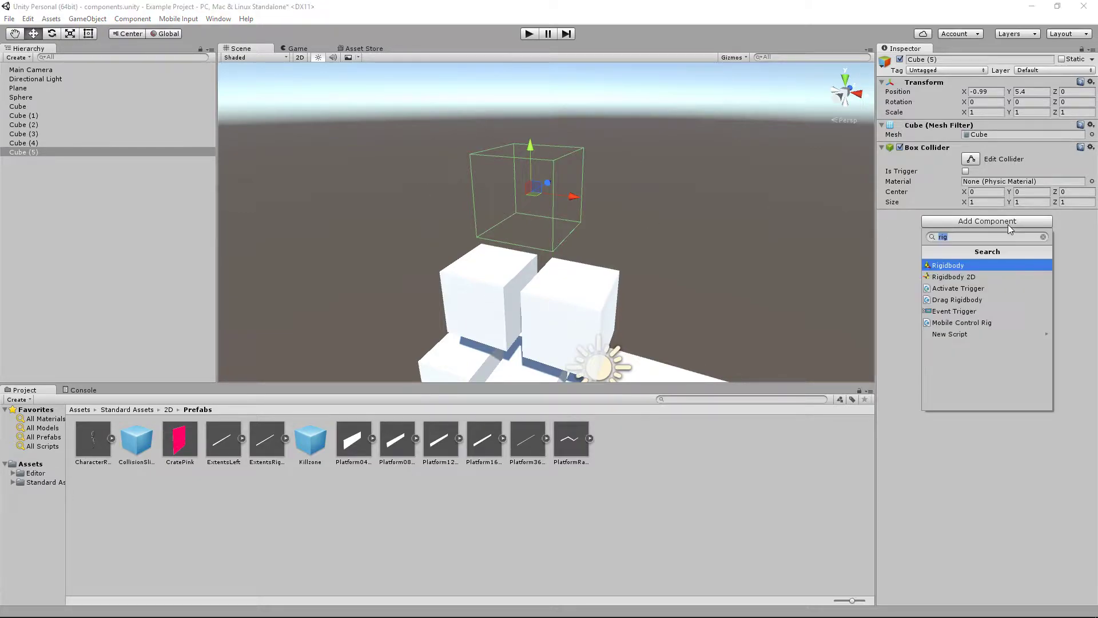
type("renderer")
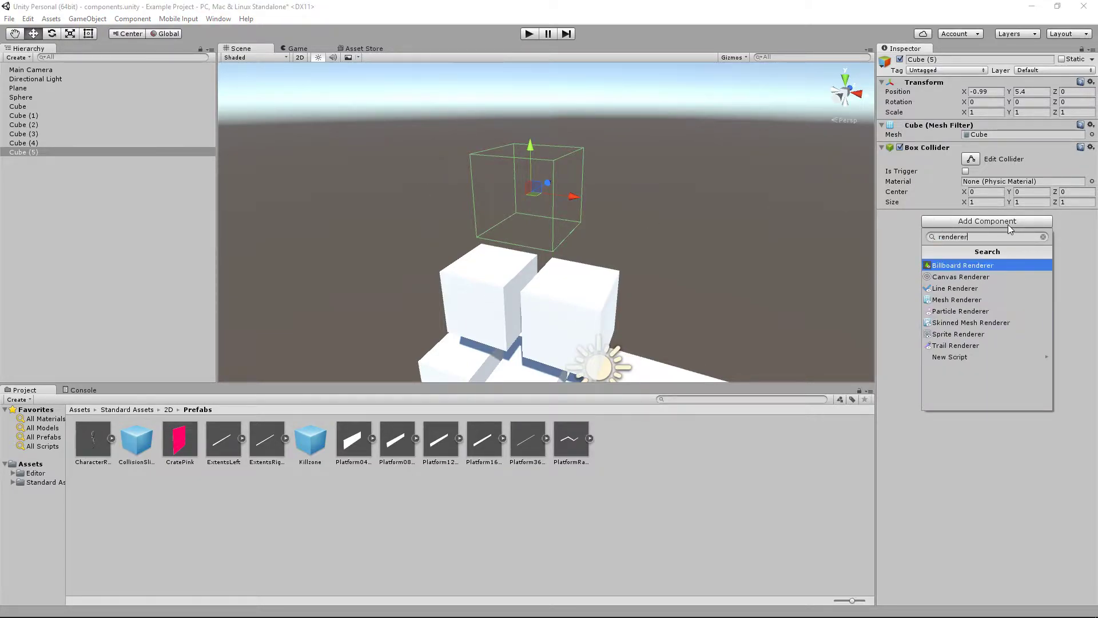
left_click(1018, 299)
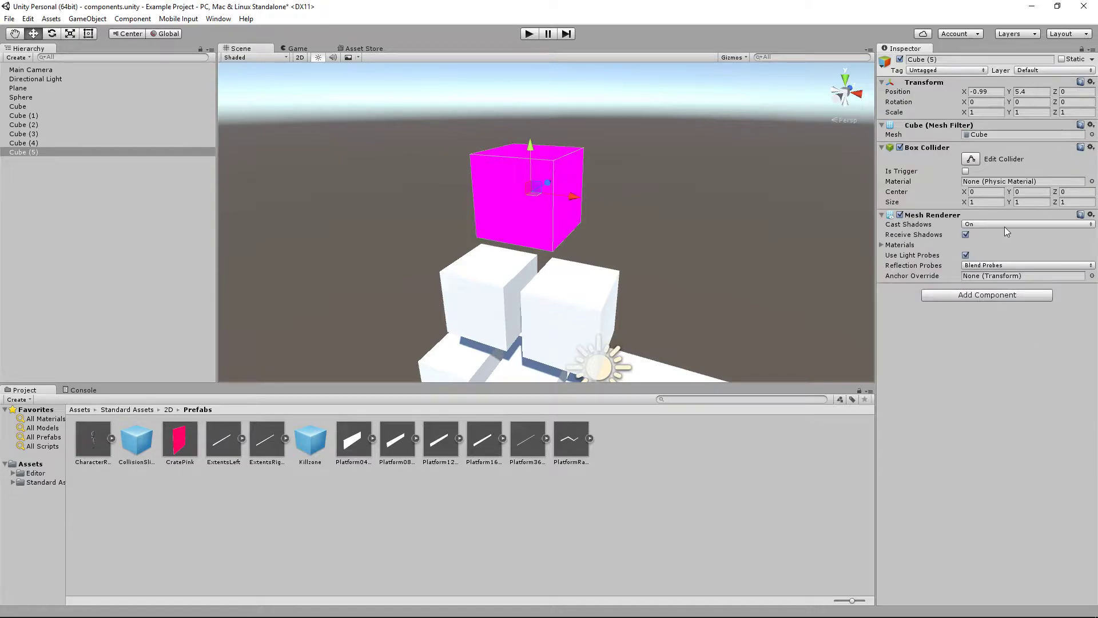
- Assign the Default-Diffuse material to Element 0 of the top cube's Mesh Renderer and collapse its materials list
left_click(884, 244)
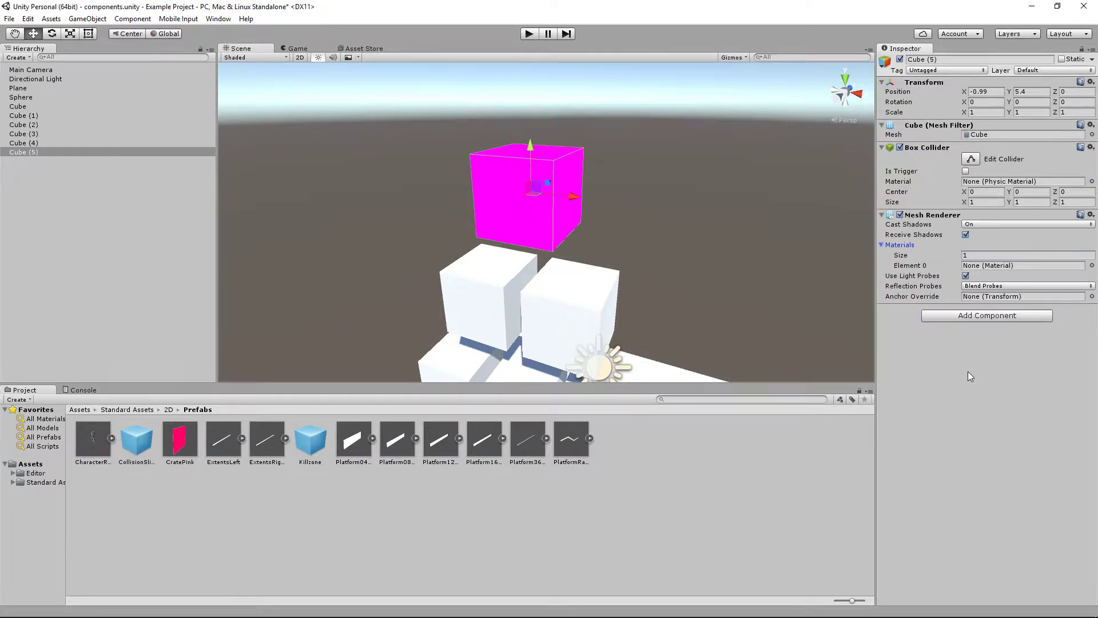
left_click(1093, 266)
left_click(394, 143)
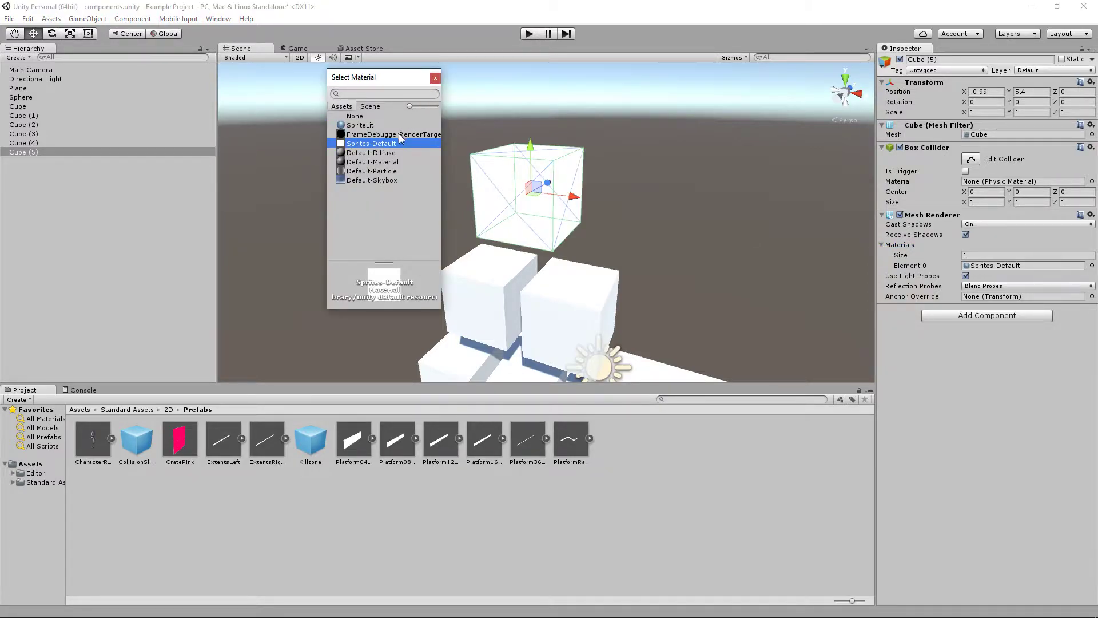
left_click(400, 151)
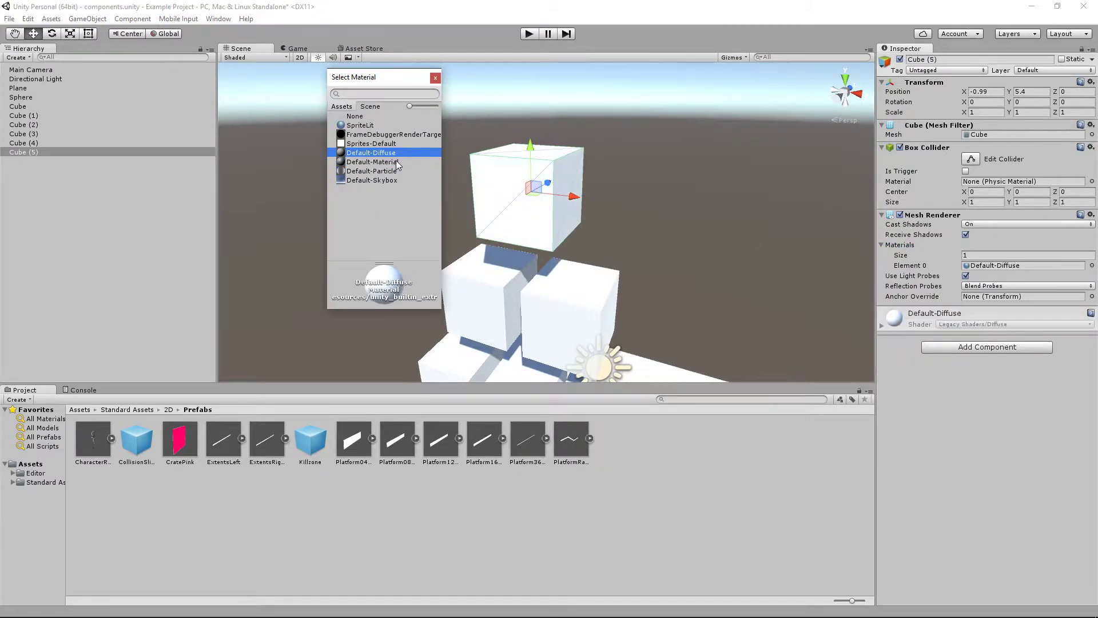
left_click(435, 79)
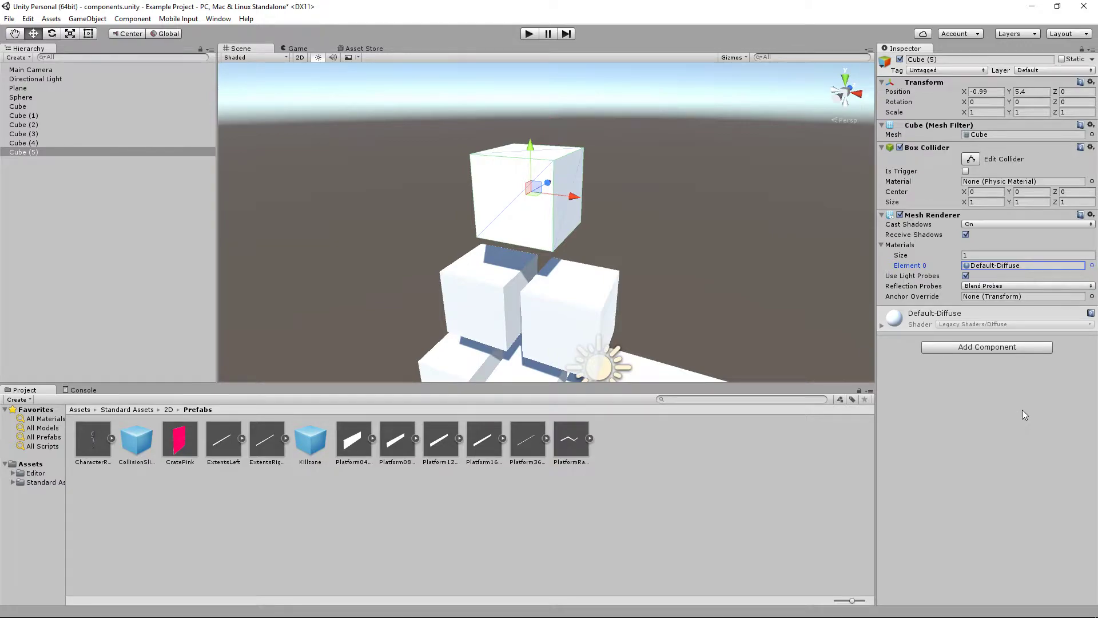
left_click(900, 245)
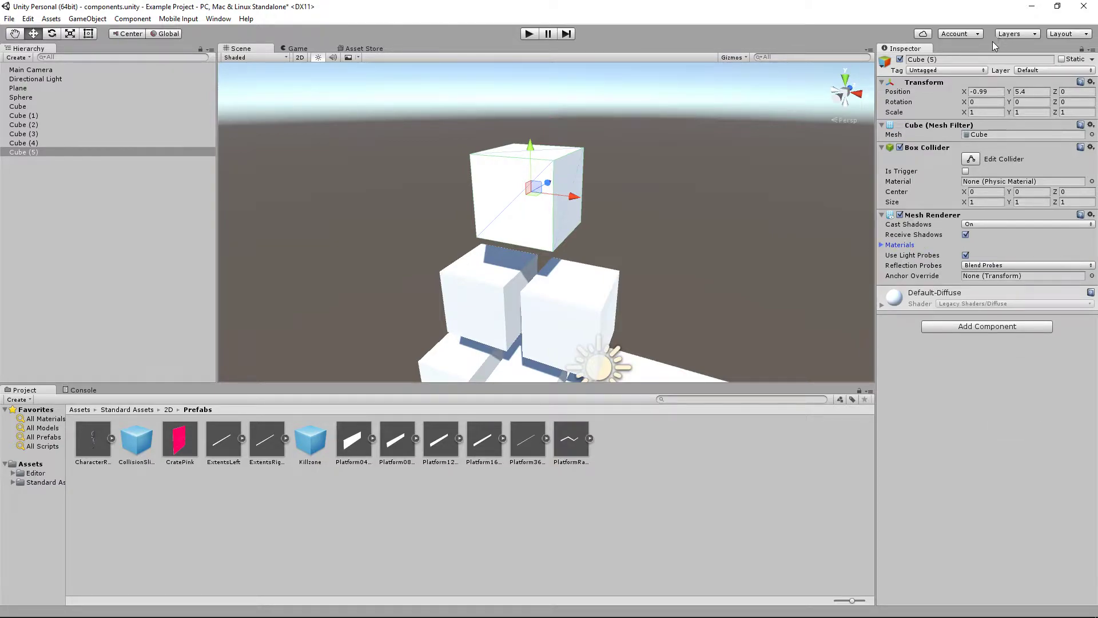
- Check the Transform component's options and remove the Box Collider component from the top cube
left_click(1091, 82)
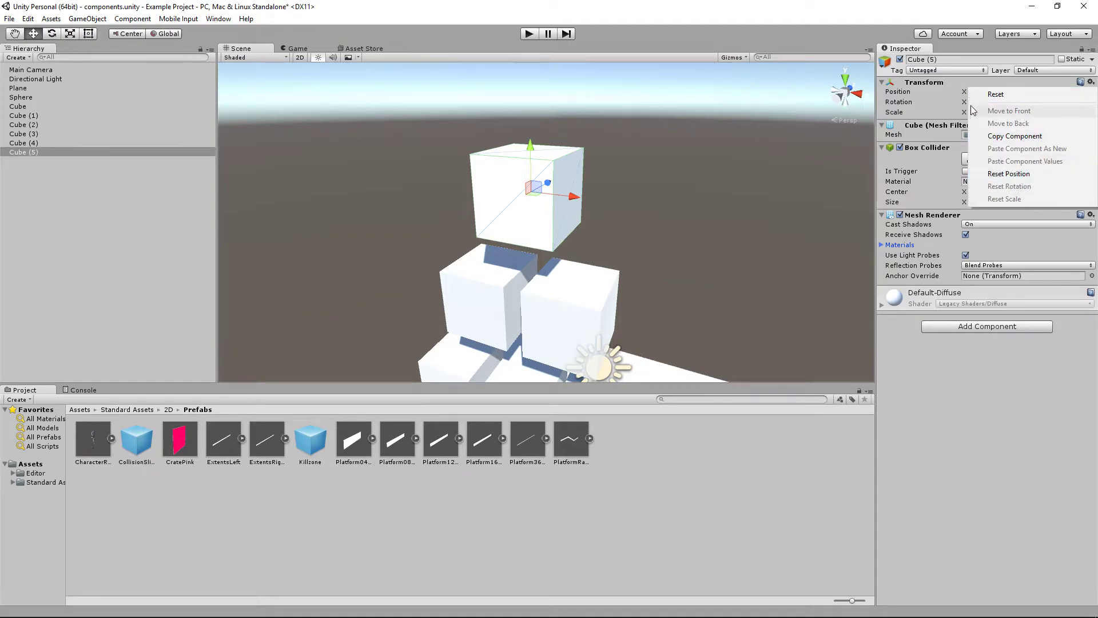
left_click(978, 404)
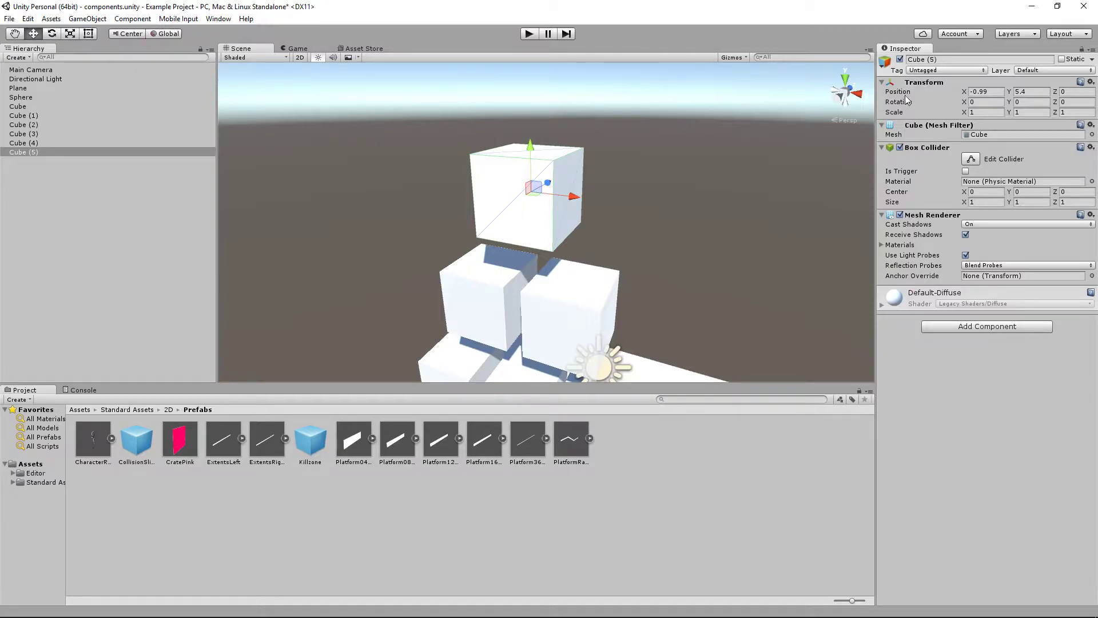
left_click(1091, 147)
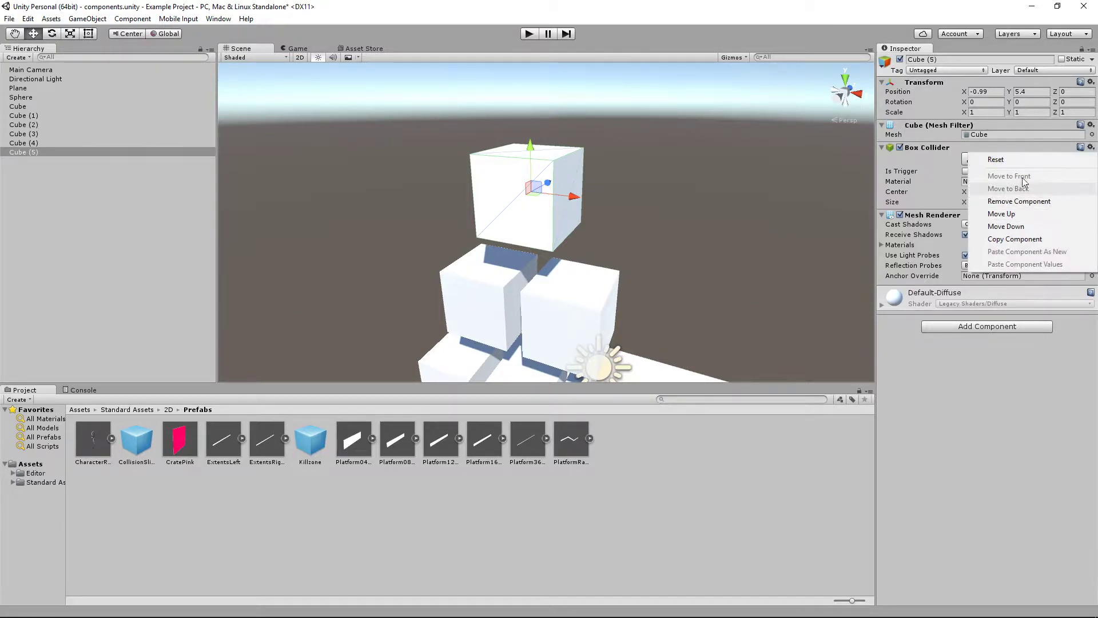
left_click(1047, 201)
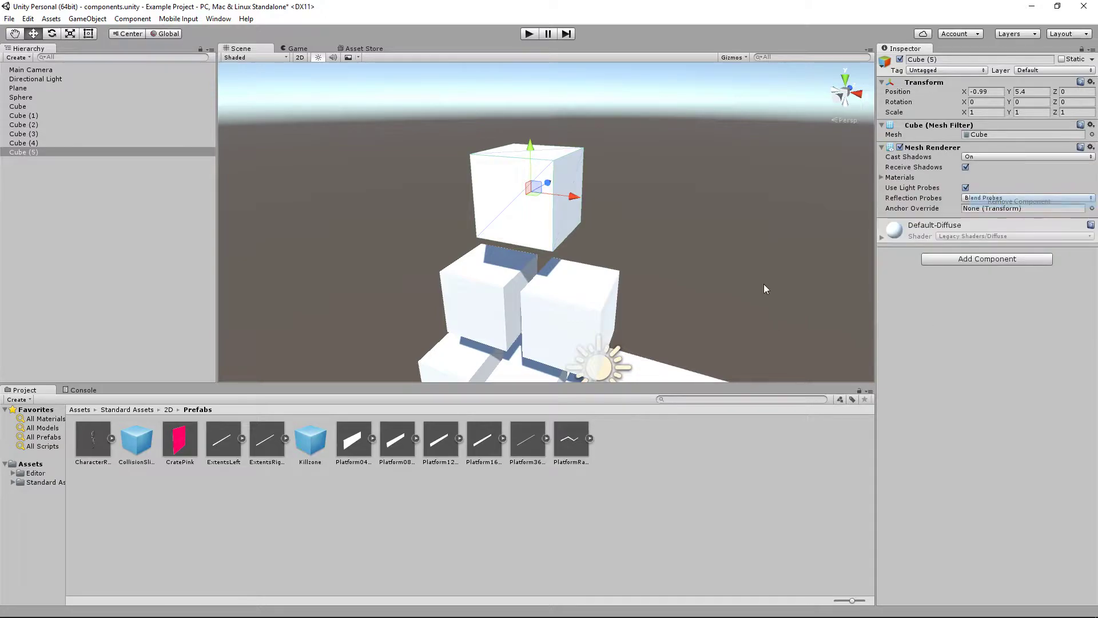
- Search the available components for "box" and add a Box Collider to the top cube
scroll(547, 253, "up", 3)
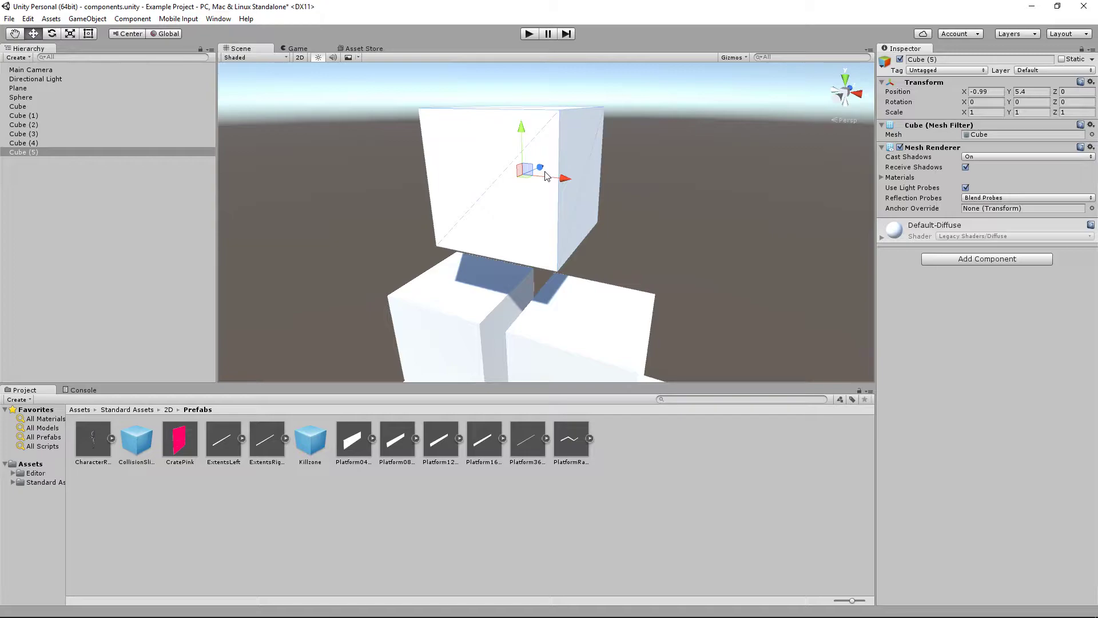
scroll(635, 174, "down", 3)
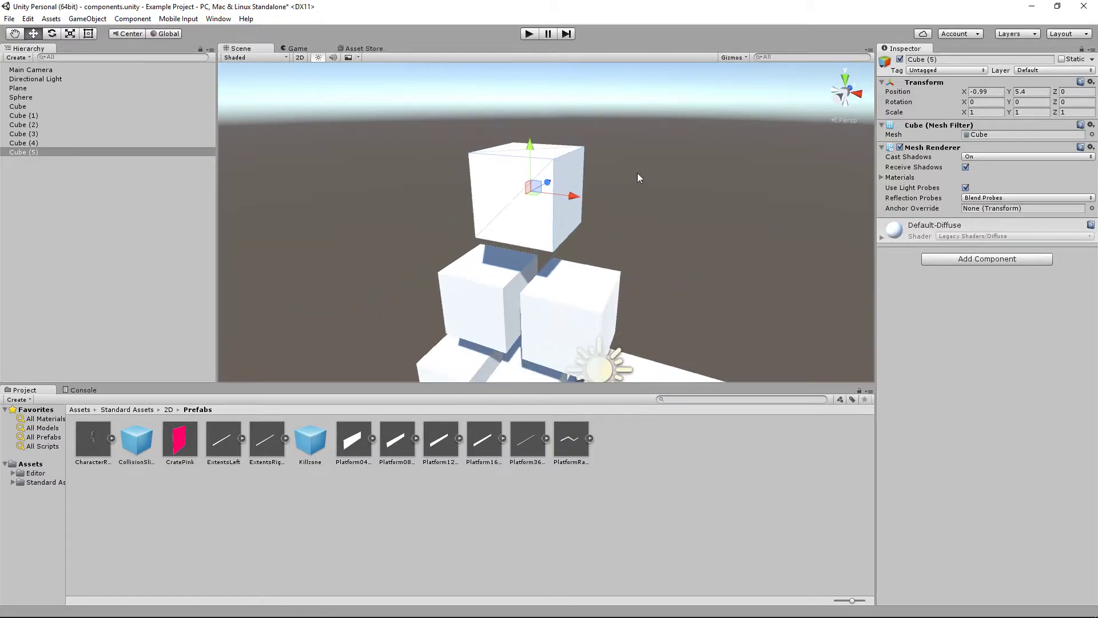
left_click(1001, 259)
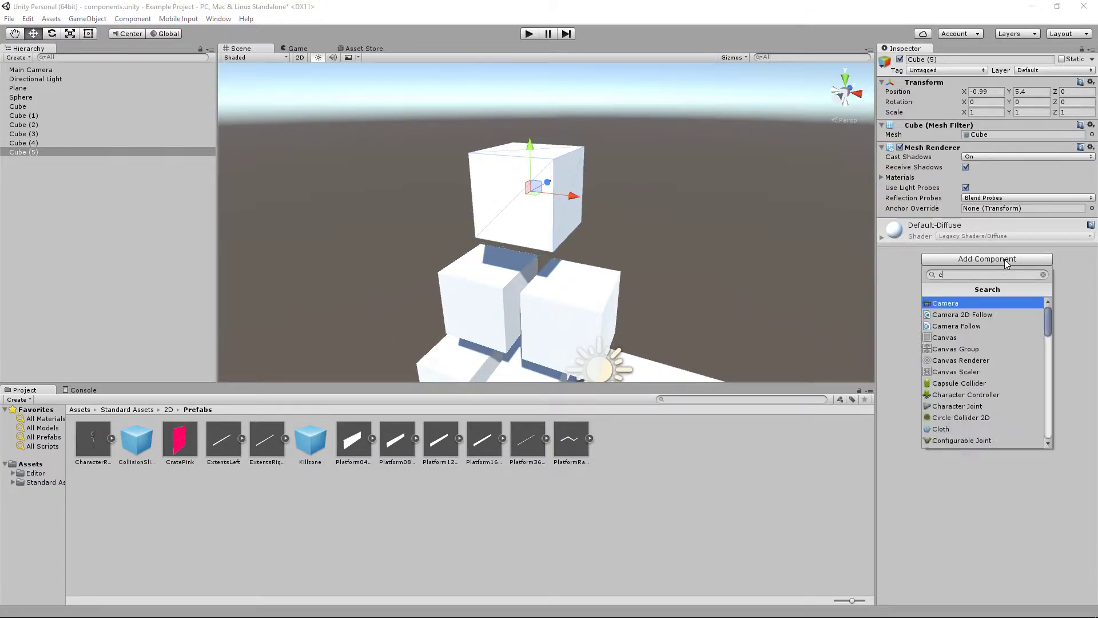
key("BackSpace")
type("box")
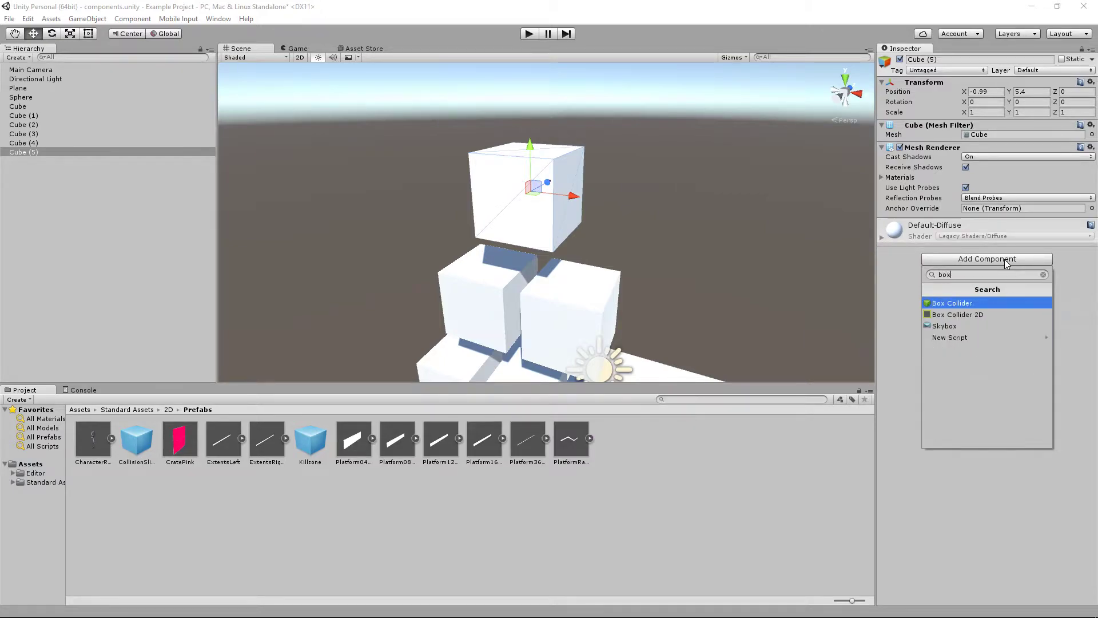
key("Return")
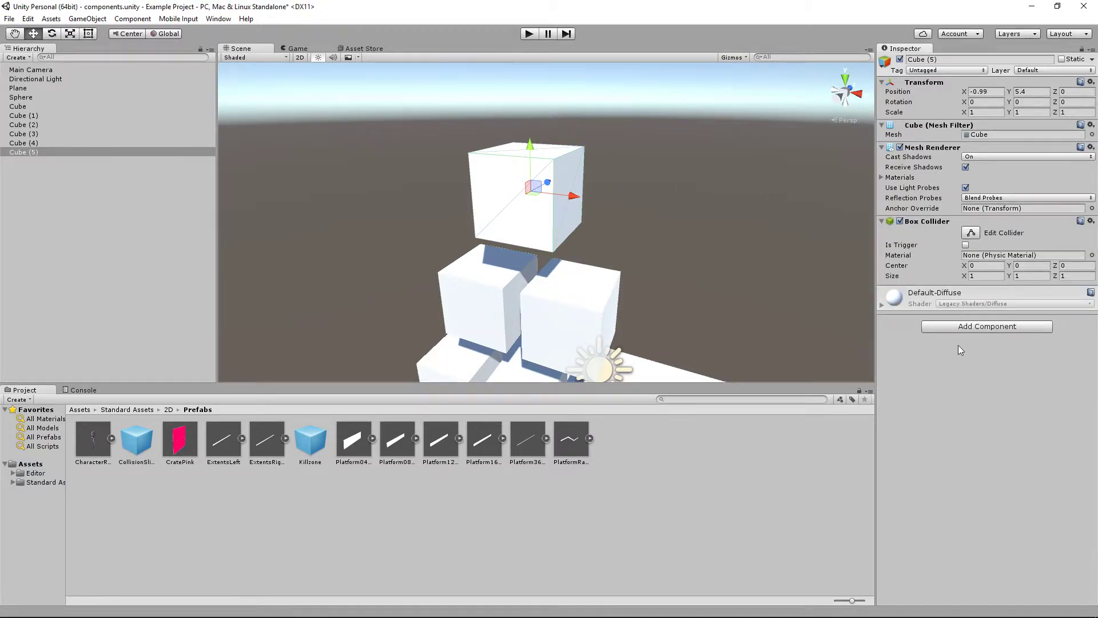
- Clear the component search and browse the full list of component categories without adding one to the top cube
left_click(962, 328)
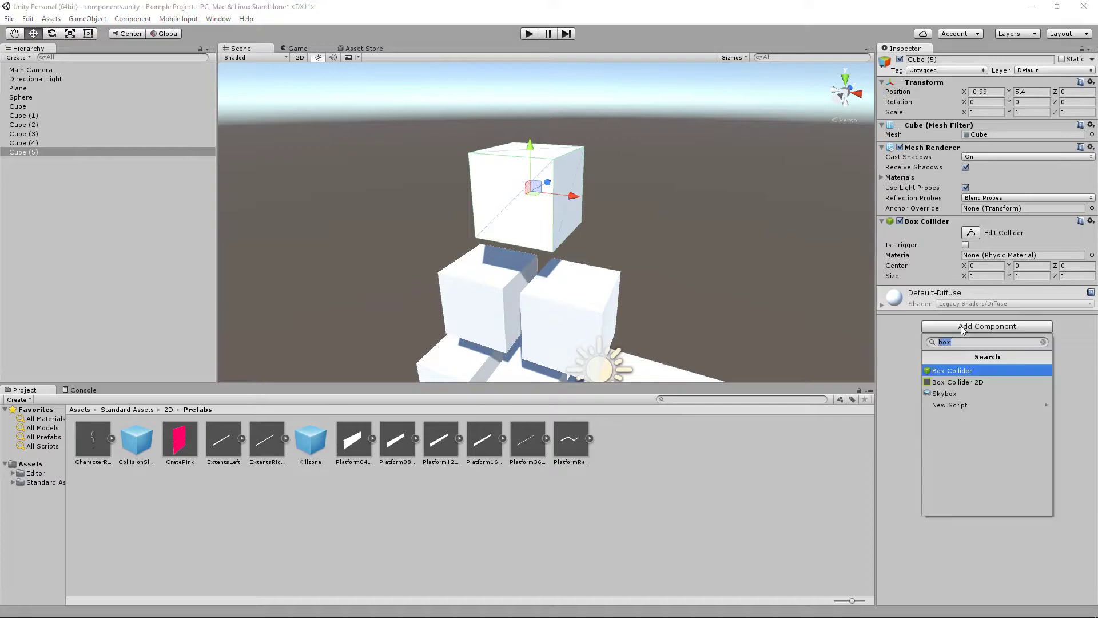
left_click(1043, 343)
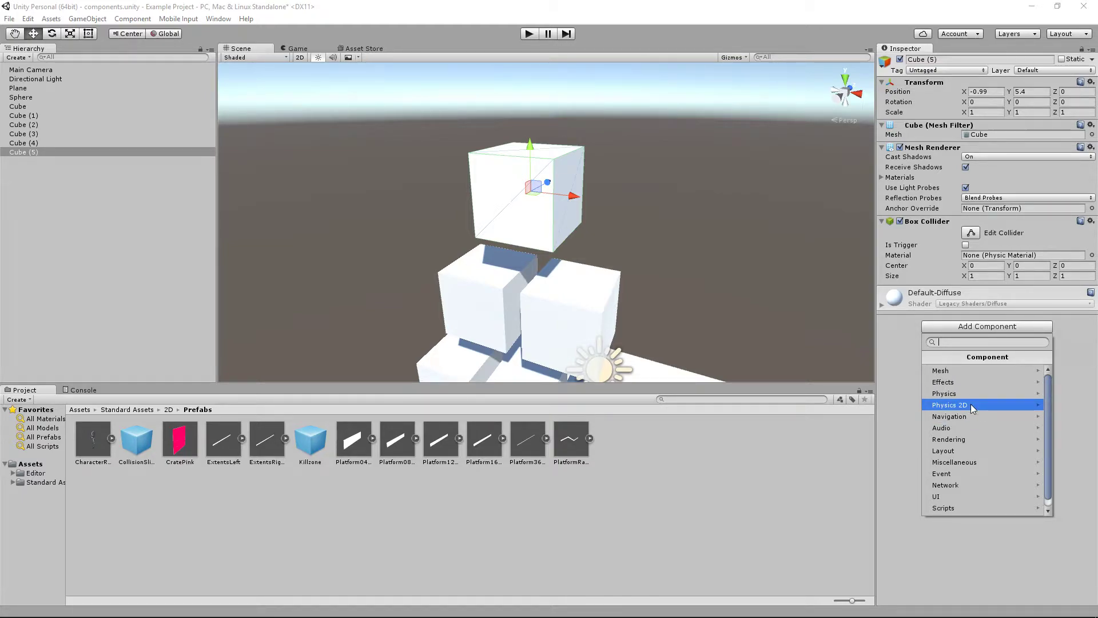
scroll(973, 505, "down", 1)
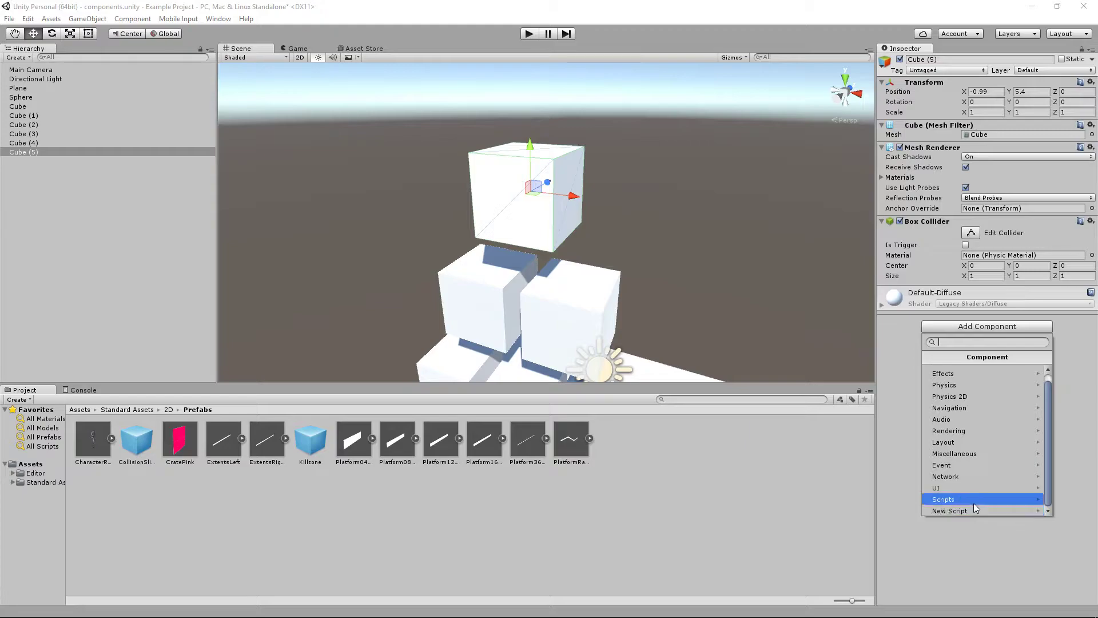
scroll(974, 503, "up", 1)
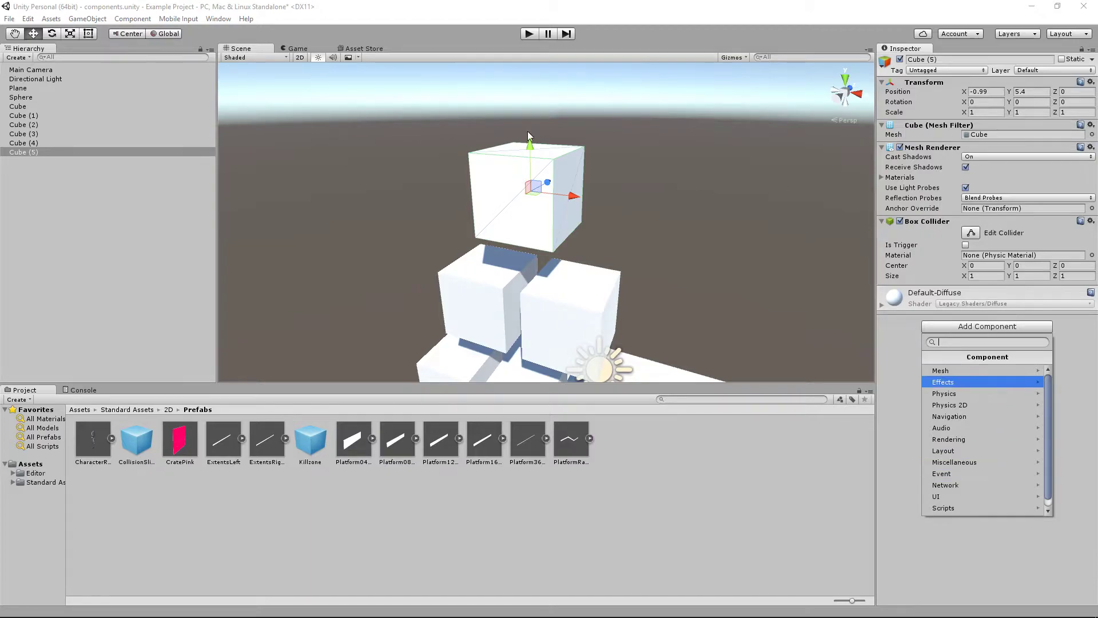
scroll(657, 307, "down", 3)
left_click(612, 318)
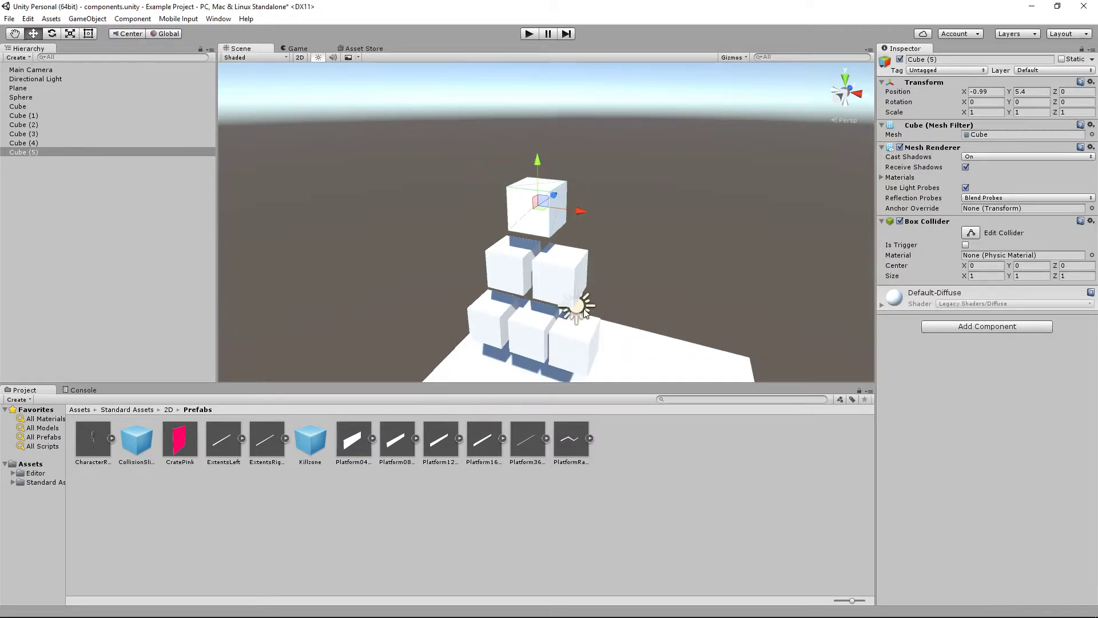
- Select the Directional Light and the Main Camera in turn to examine which components each one has
left_click(583, 310)
scroll(620, 368, "down", 5)
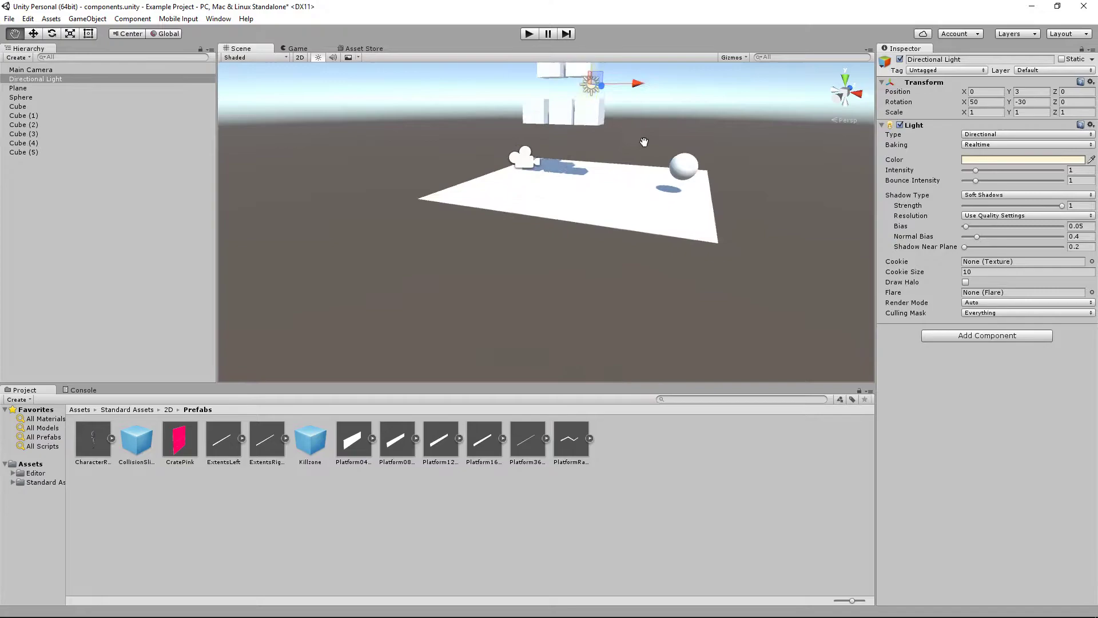
left_click(499, 209)
left_click_drag(623, 194, 686, 279, "alt")
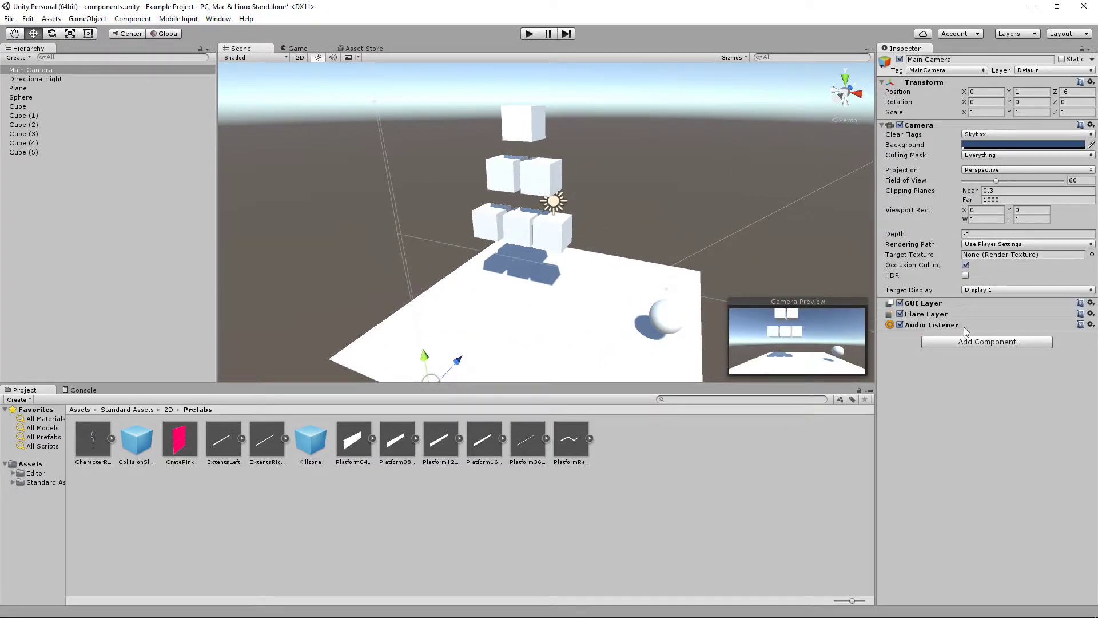
middle_click_drag(627, 177, 617, 221)
scroll(613, 214, "up", 4)
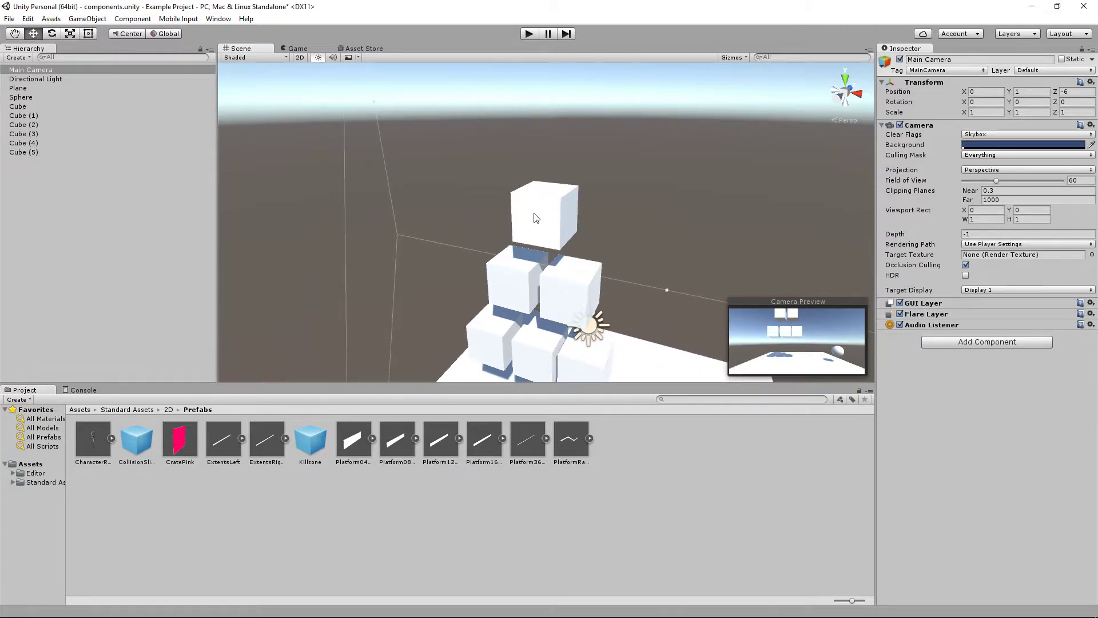
- Move the Main Camera up and back to about Y 2.94 and Z -8.29 so it frames the whole cube stack
left_click(537, 216)
scroll(654, 256, "up", 2)
scroll(658, 254, "up", 1)
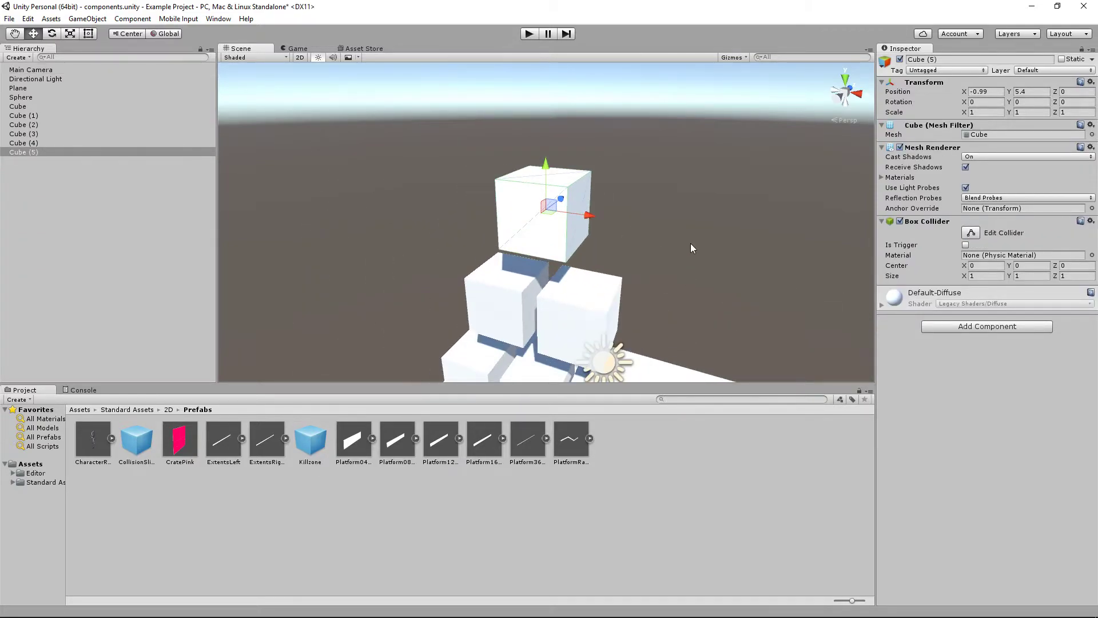
scroll(691, 243, "down", 6)
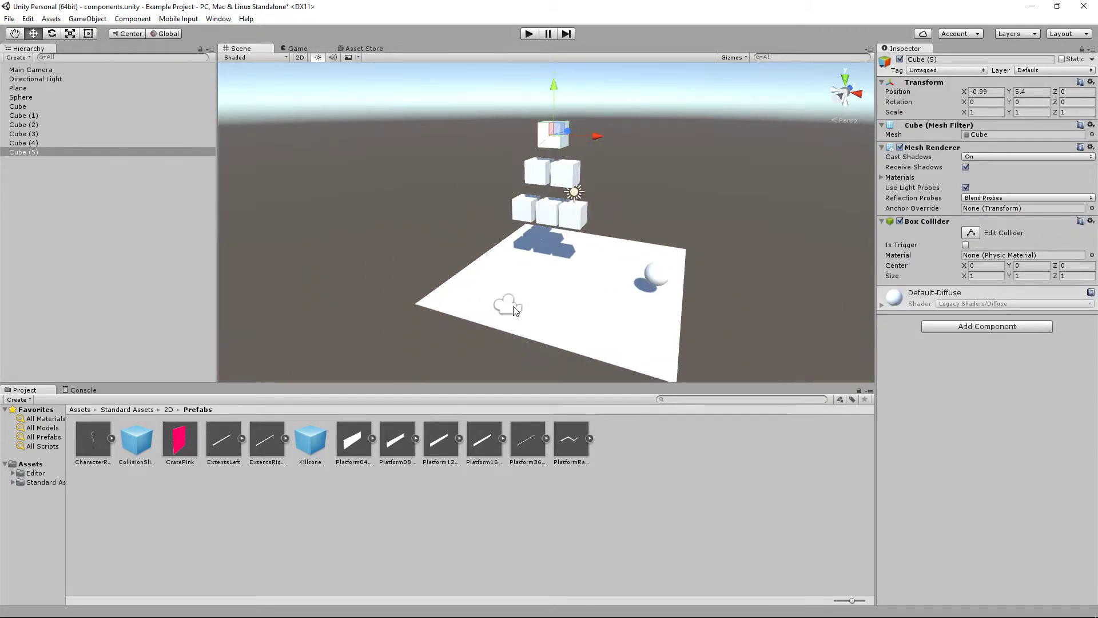
left_click(514, 307)
left_click_drag(507, 279, 479, 274)
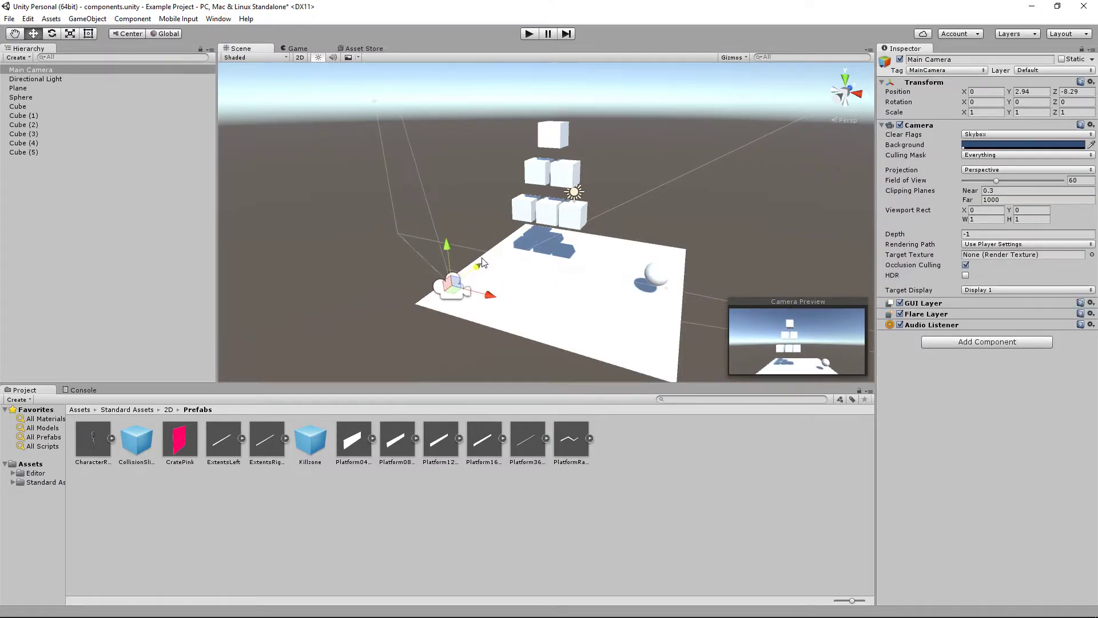
- Select the top cube and test the scene in play mode before it has any physics body, ending with playback stopped
left_click(569, 126)
key("f")
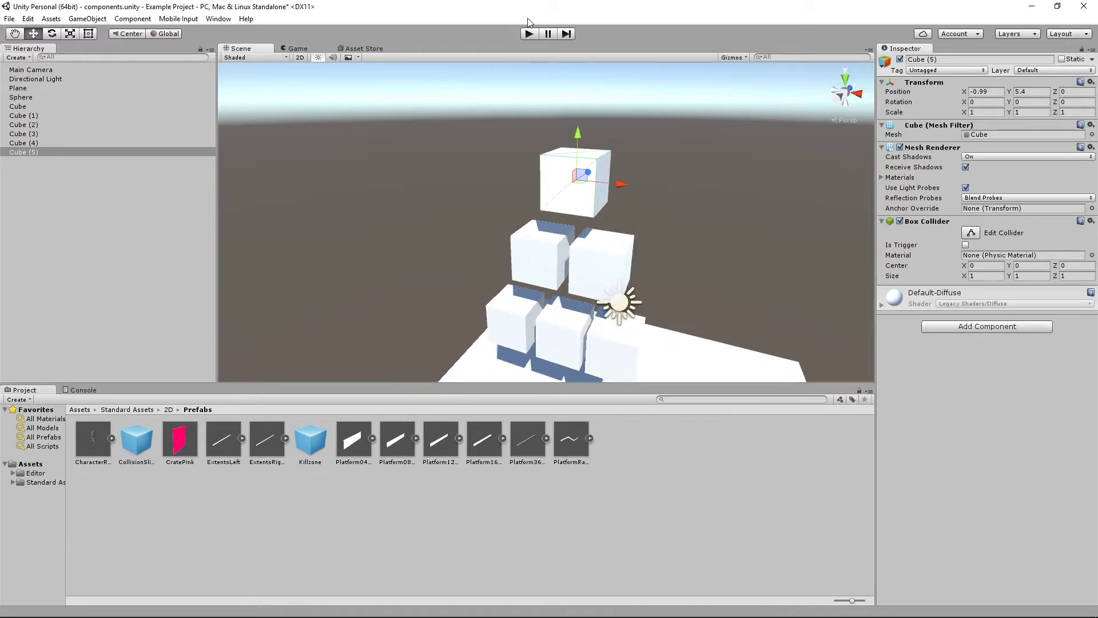
left_click(529, 33)
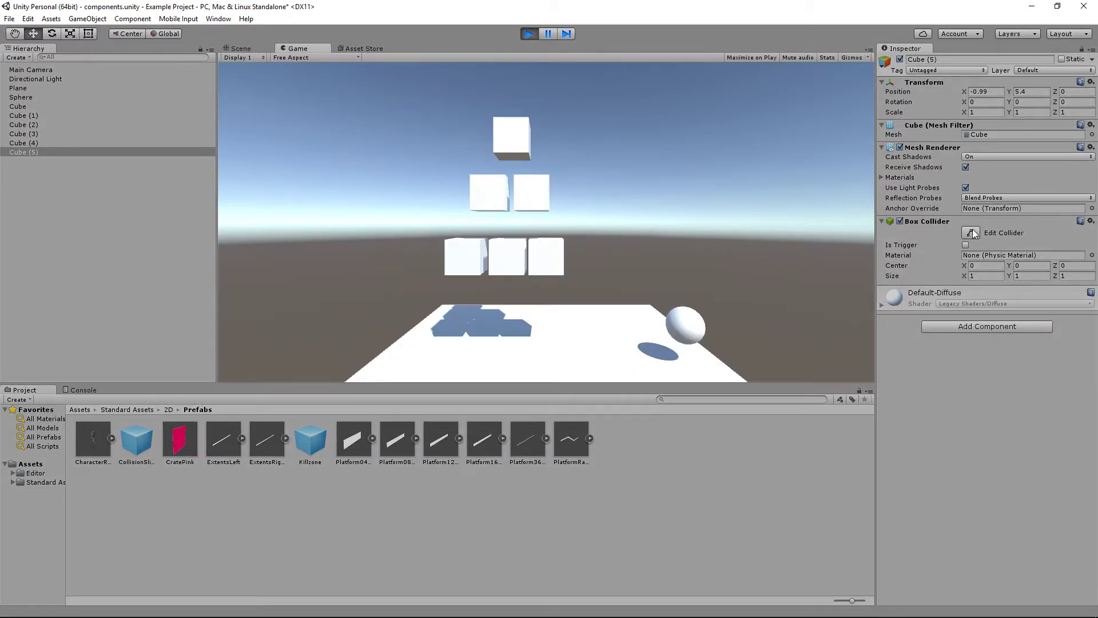
left_click(529, 34)
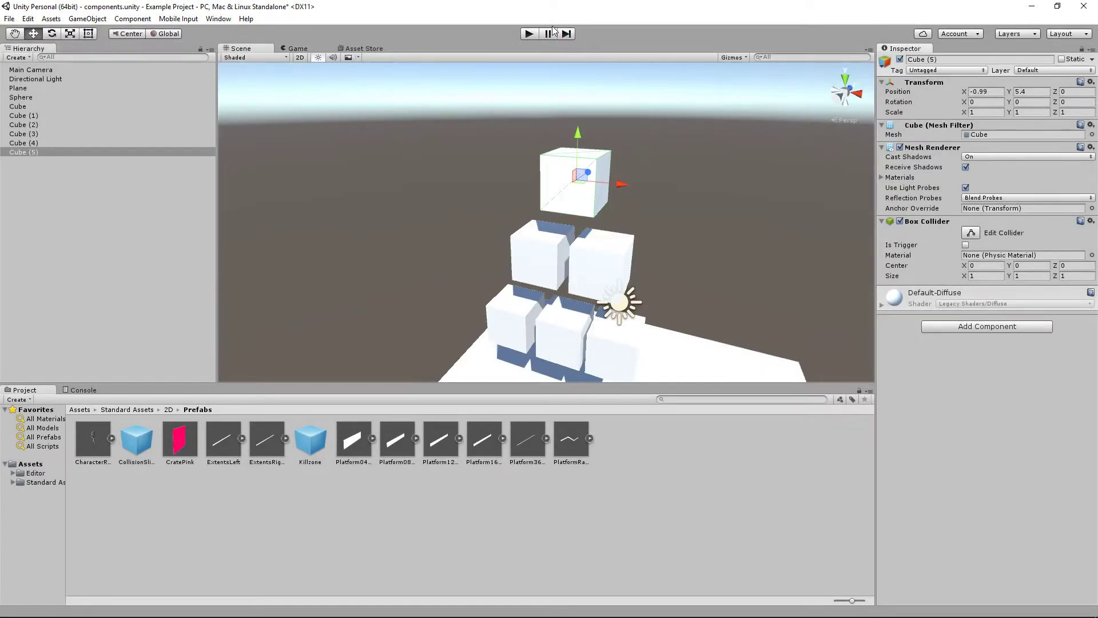
- Add a Rigidbody from the Physics components to the top cube
middle_click_drag(688, 183, 649, 210)
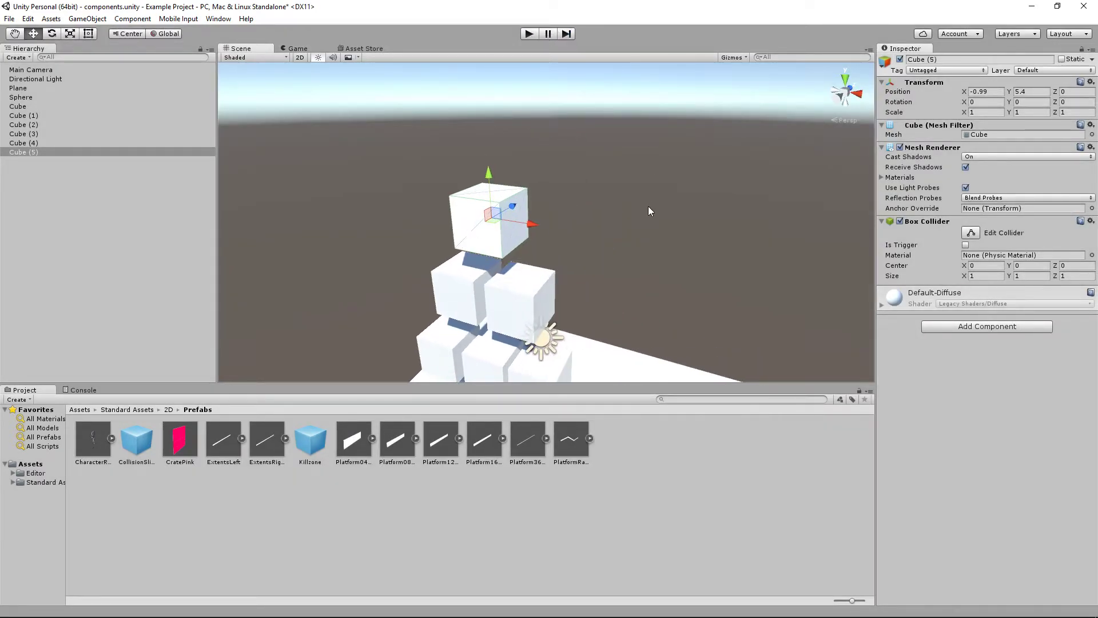
left_click(983, 328)
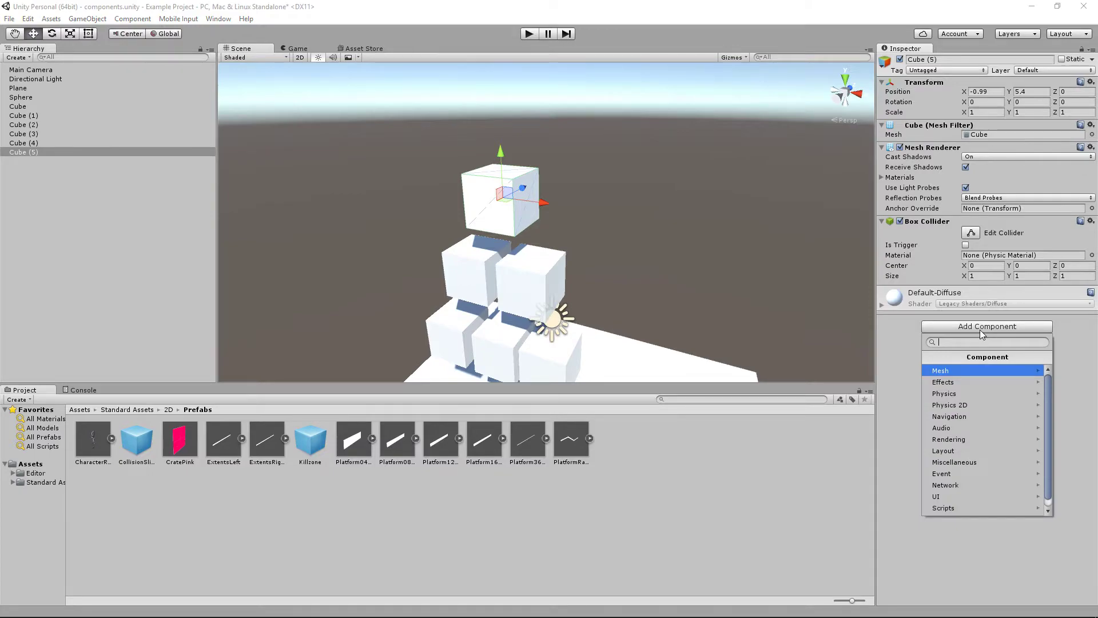
left_click(957, 394)
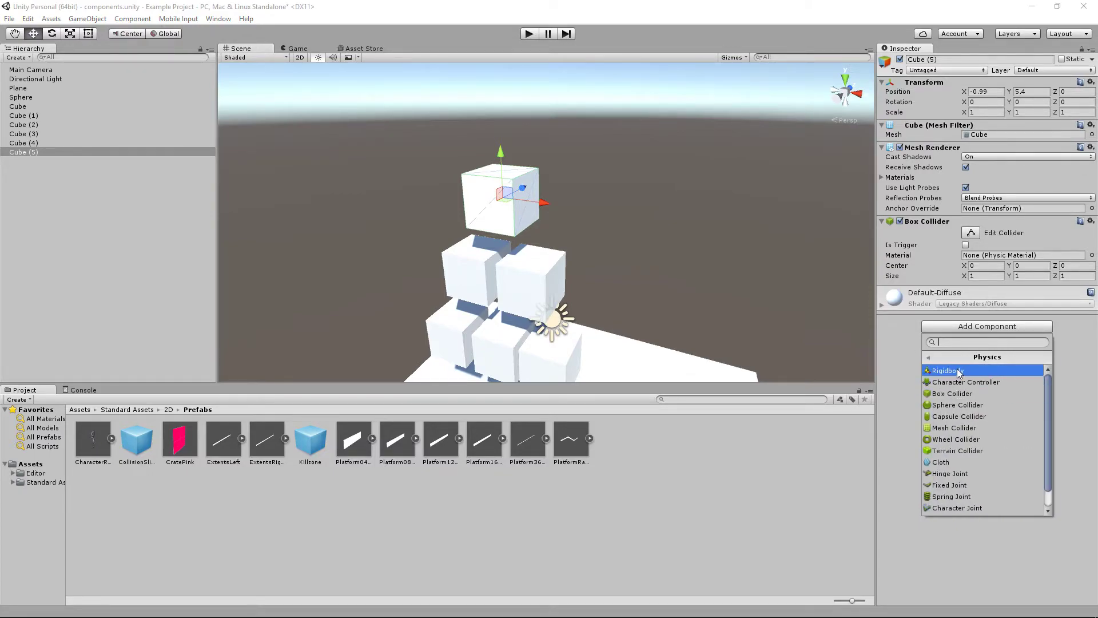
left_click(961, 372)
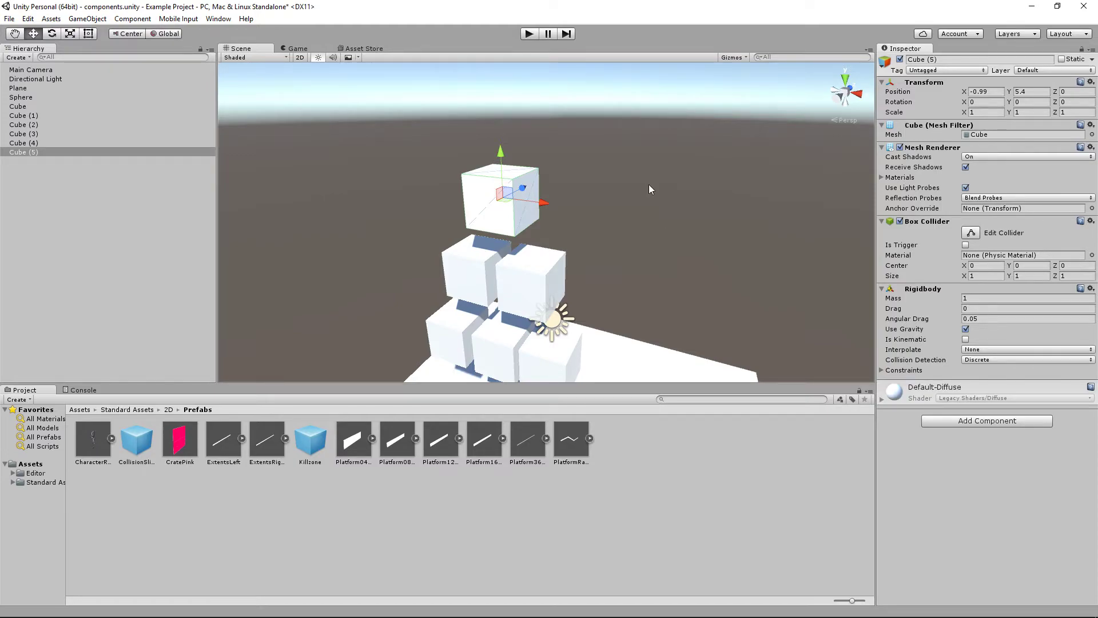
- Run the game to check how the top cube behaves with its Rigidbody, and stop playback
left_click(532, 33)
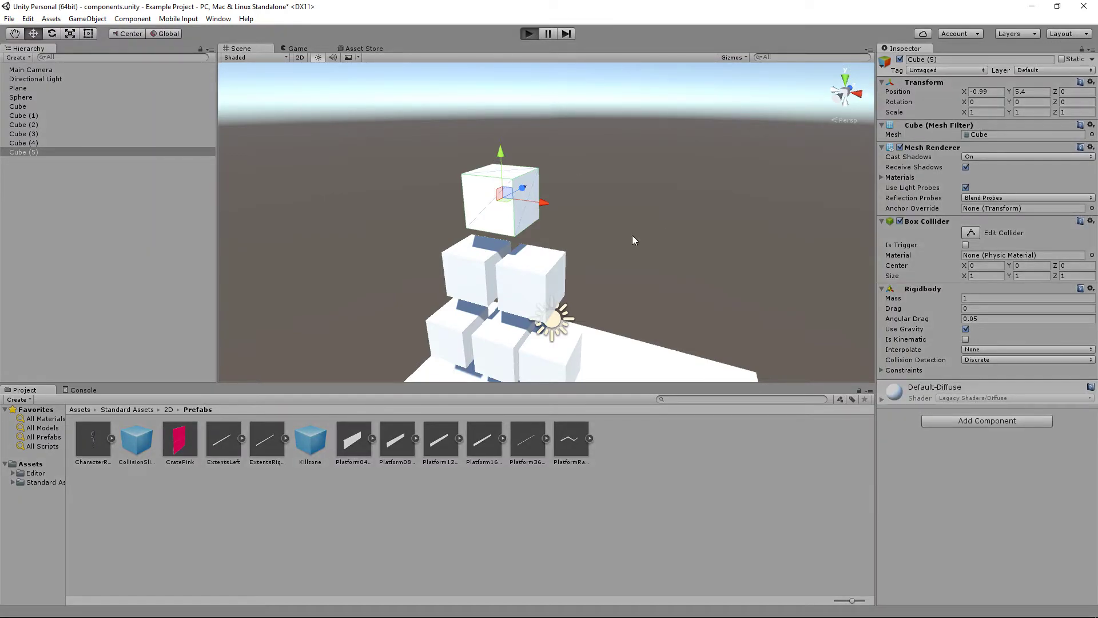
left_click(535, 33)
left_click_drag(527, 189, 534, 61)
key("ctrl+p")
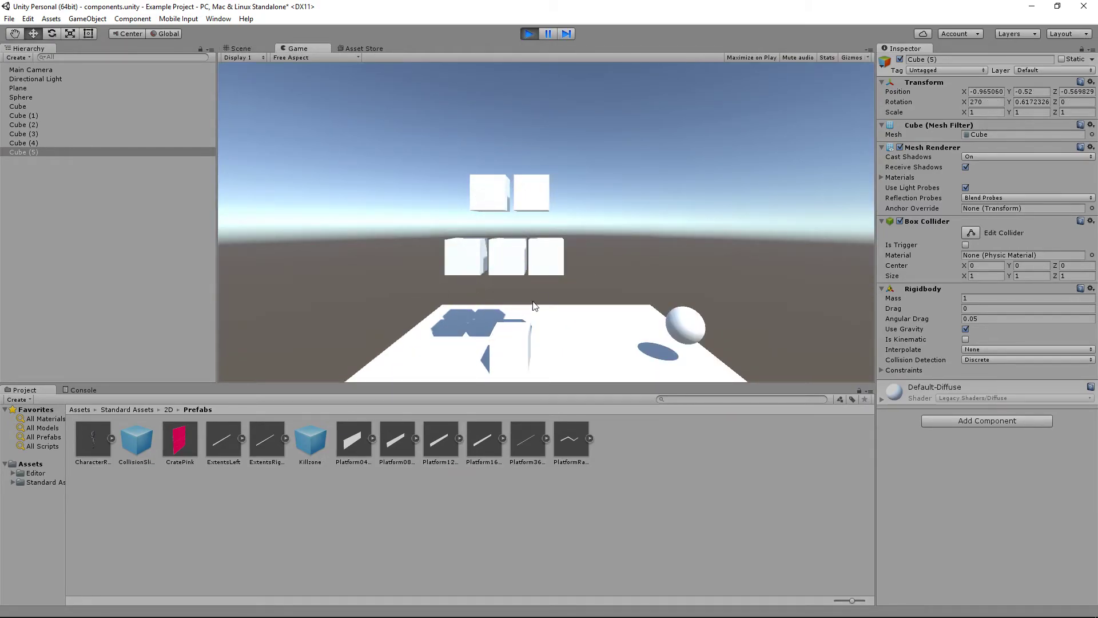
left_click(529, 33)
- Select the five cubes in the two lower rows together and add a Rigidbody from the Physics components to all of them
left_click(560, 260)
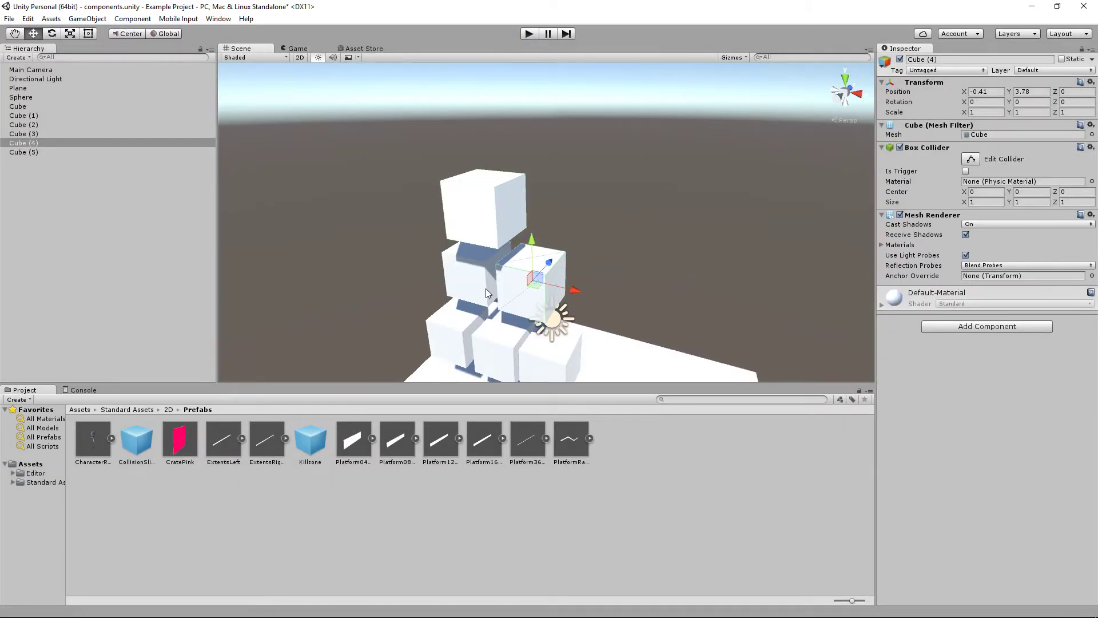
left_click(474, 274, "shift")
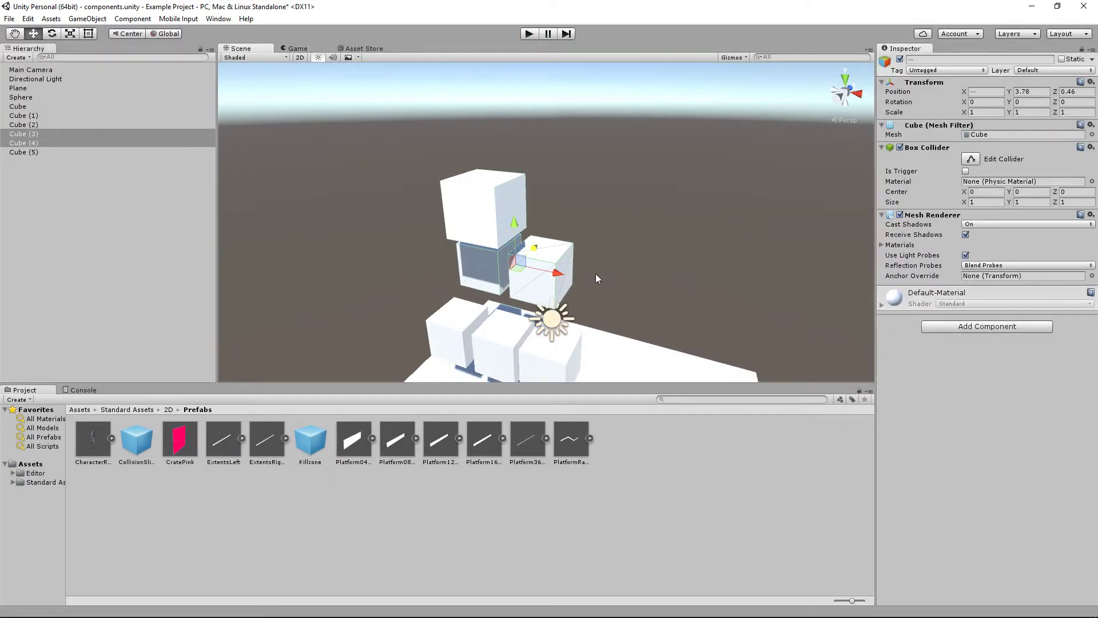
key("f")
left_click(563, 178, "shift")
left_click(517, 252, "shift")
left_click(503, 172, "shift")
left_click(987, 326)
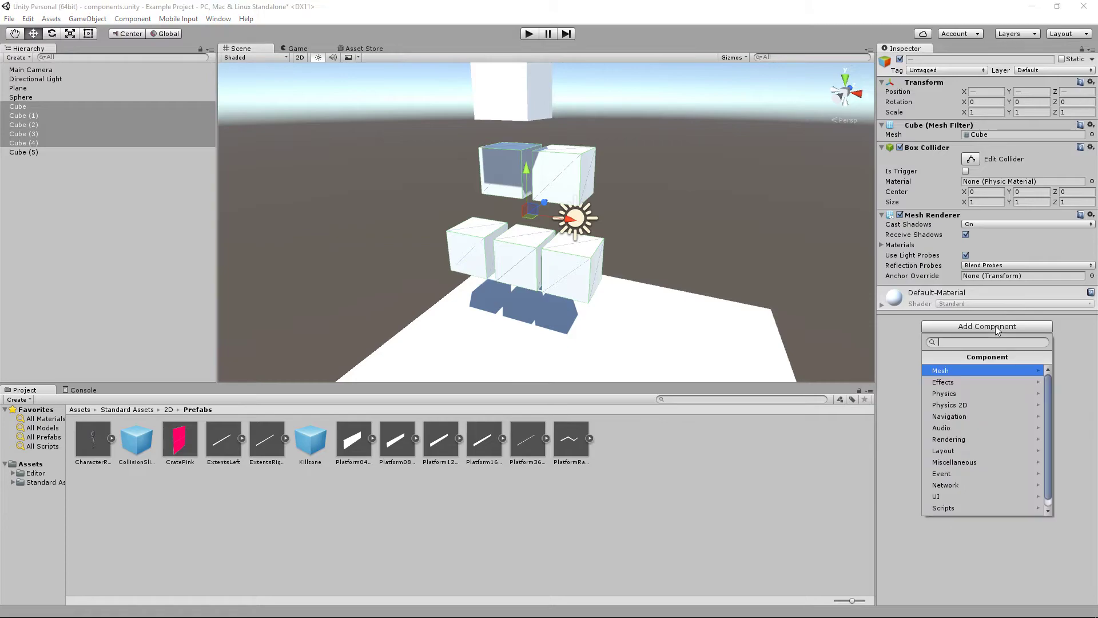
left_click(945, 394)
left_click(973, 485)
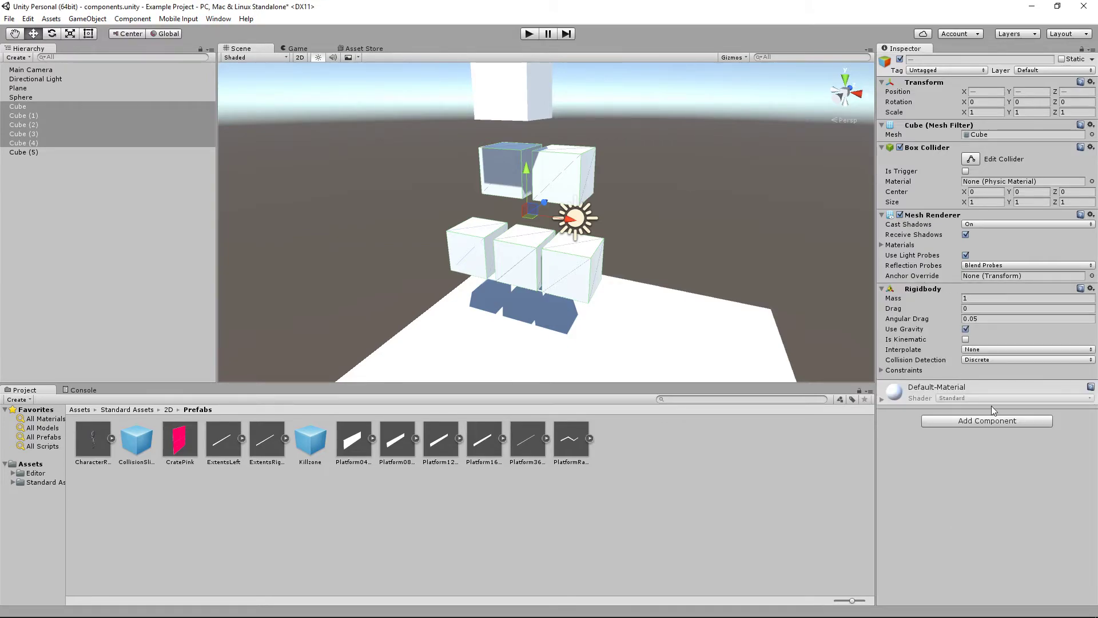
- Check the Rigidbody on Cube (3), run the game to watch the whole stack, and stop playback
left_click(594, 173)
left_click(508, 166)
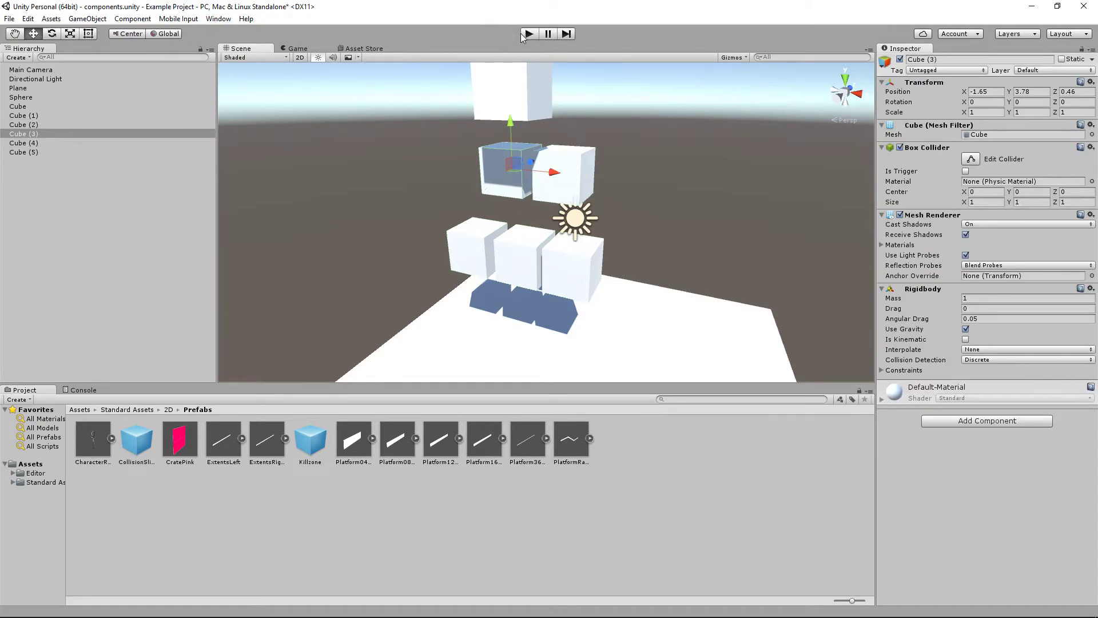
key("ctrl+p")
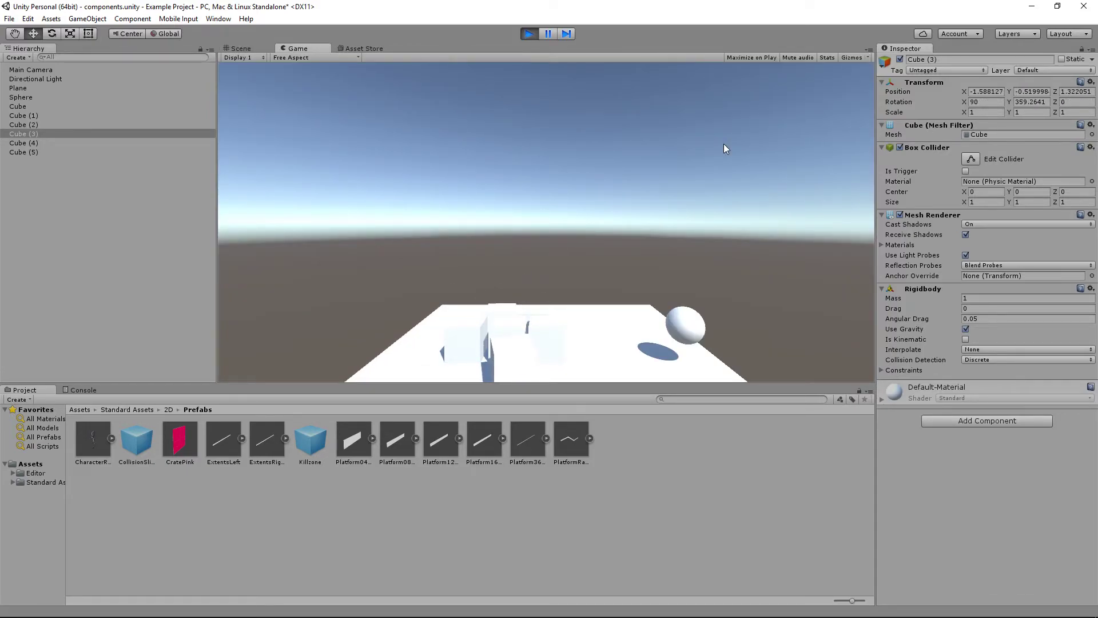
left_click(527, 35)
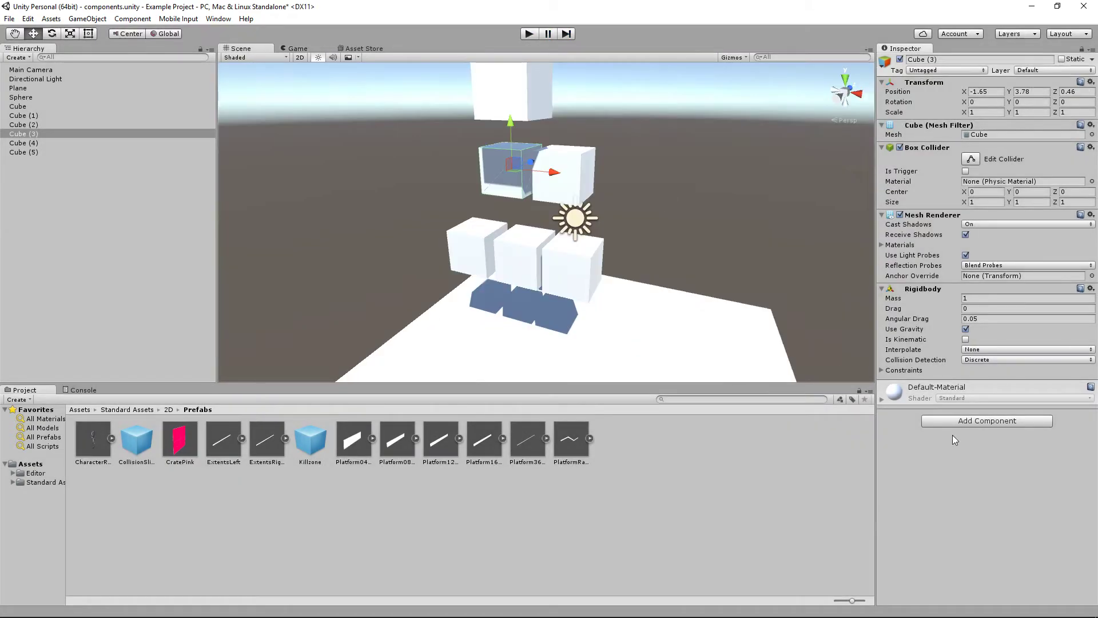
- Browse the Physics, Physics 2D and Scripts component categories for Cube (3) without adding anything
left_click(993, 423)
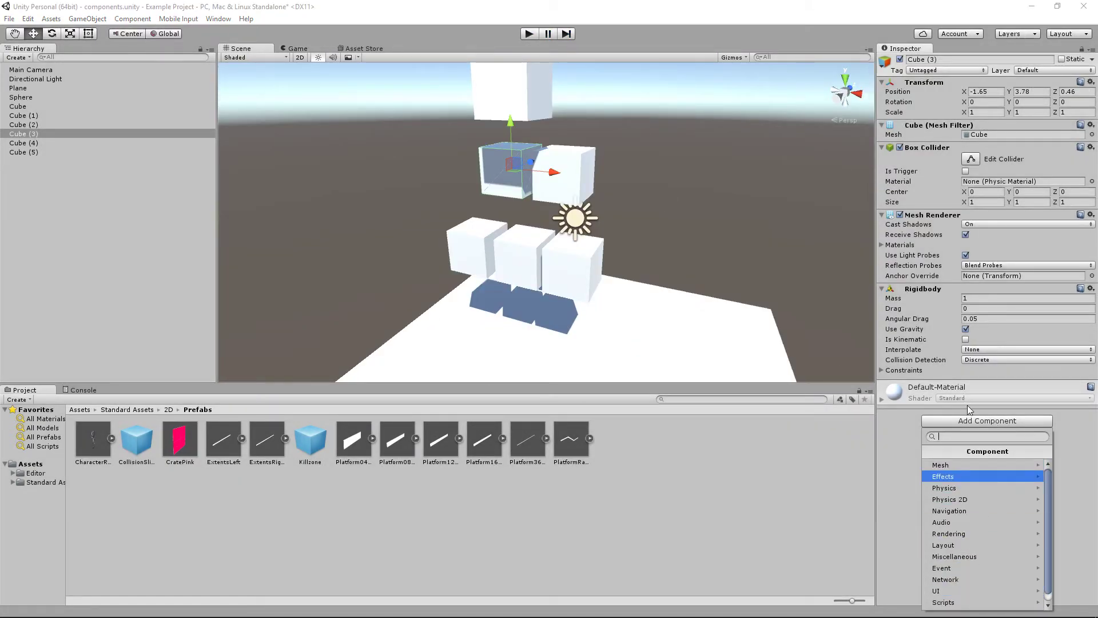
left_click(972, 488)
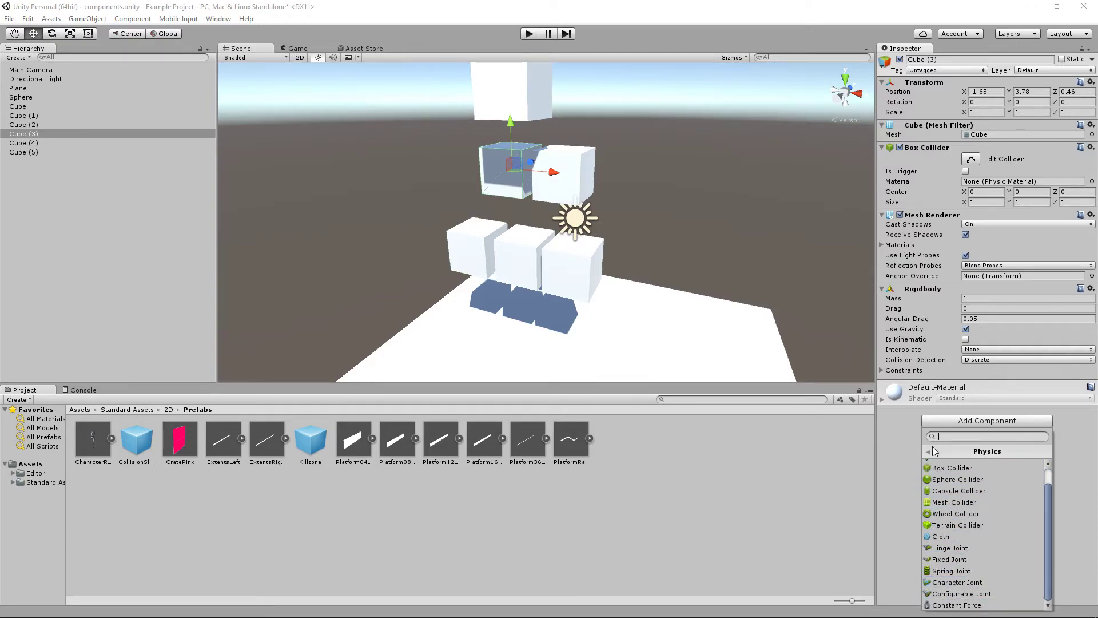
left_click(955, 452)
left_click(966, 500)
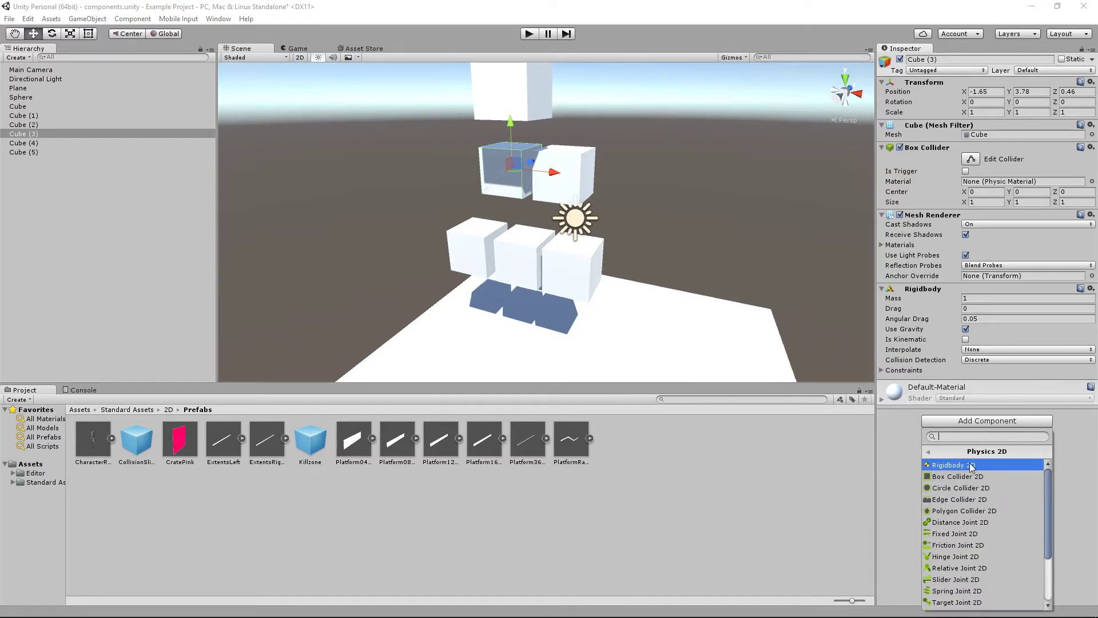
scroll(967, 555, "down", 3)
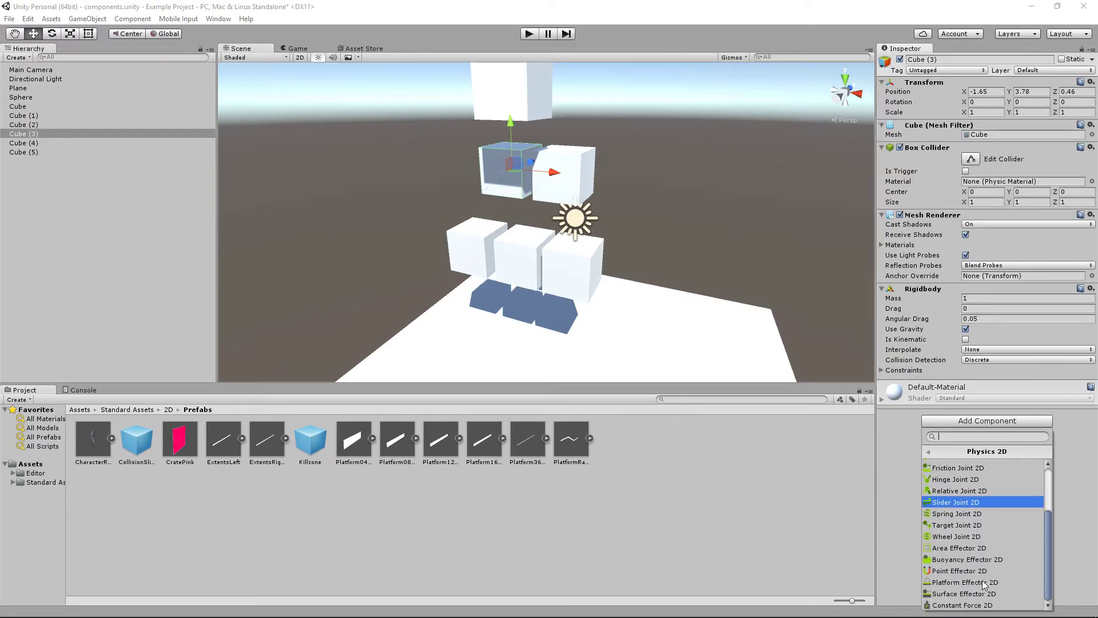
scroll(967, 544, "up", 3)
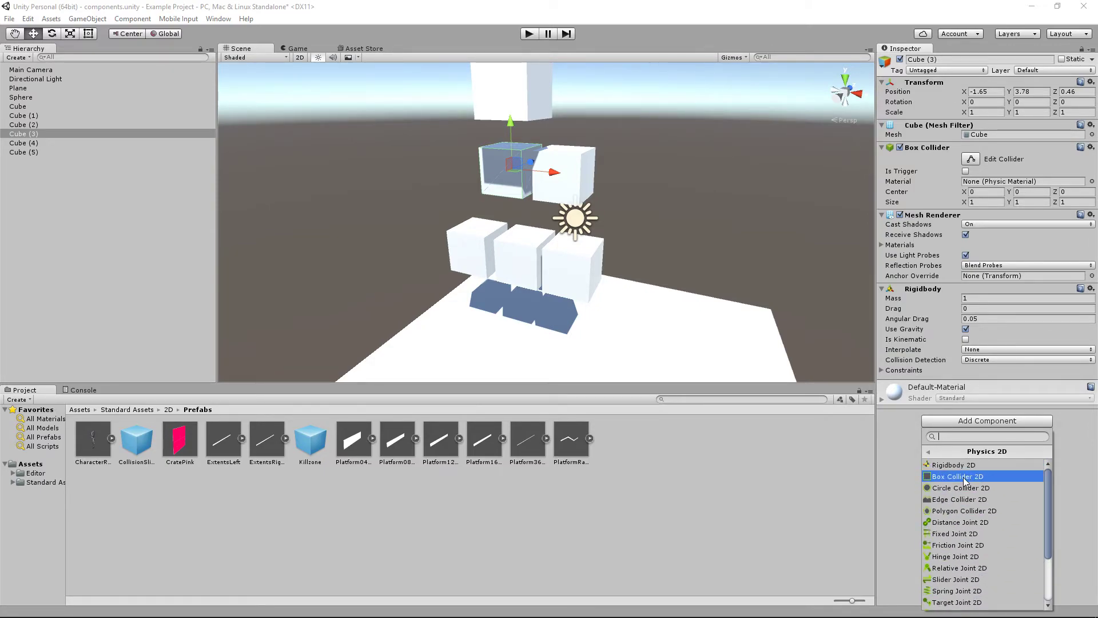
left_click(917, 460)
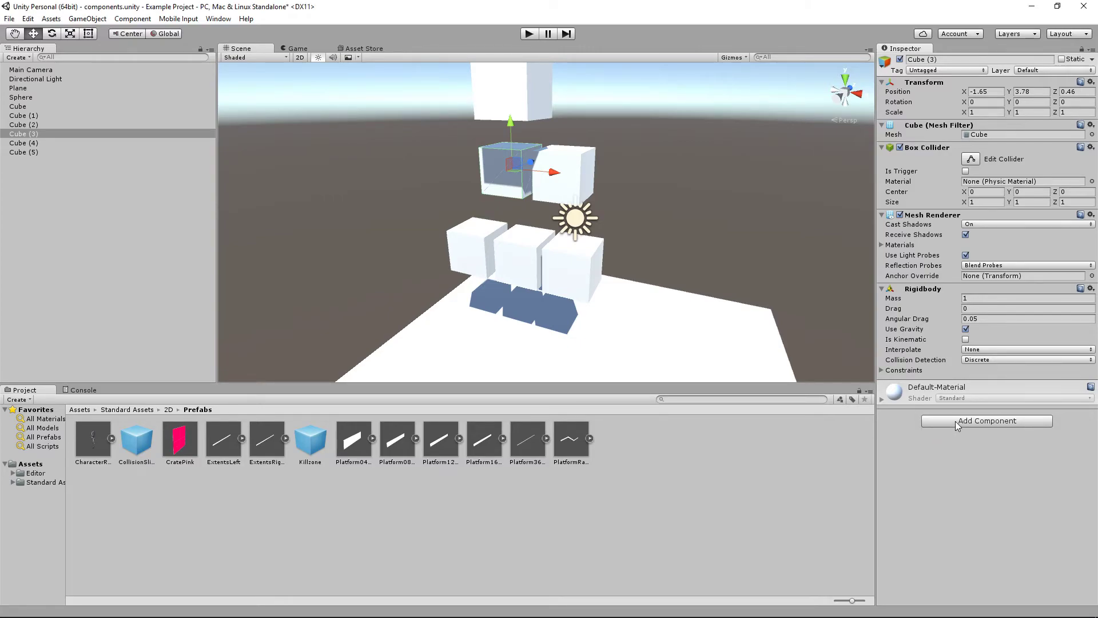
left_click(958, 421)
left_click(961, 594)
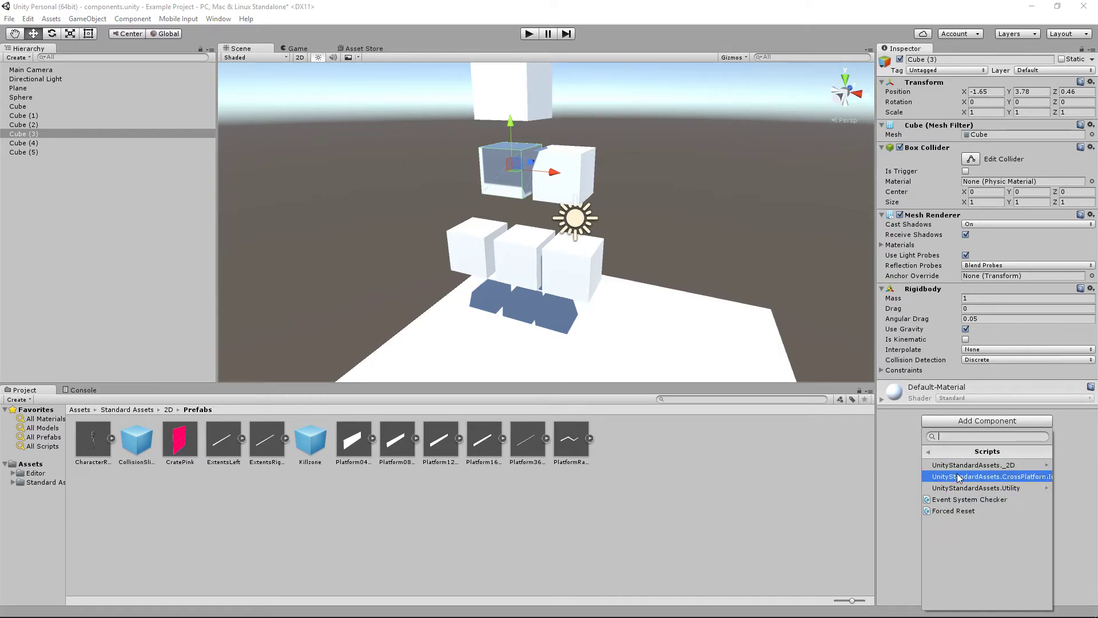
left_click(929, 452)
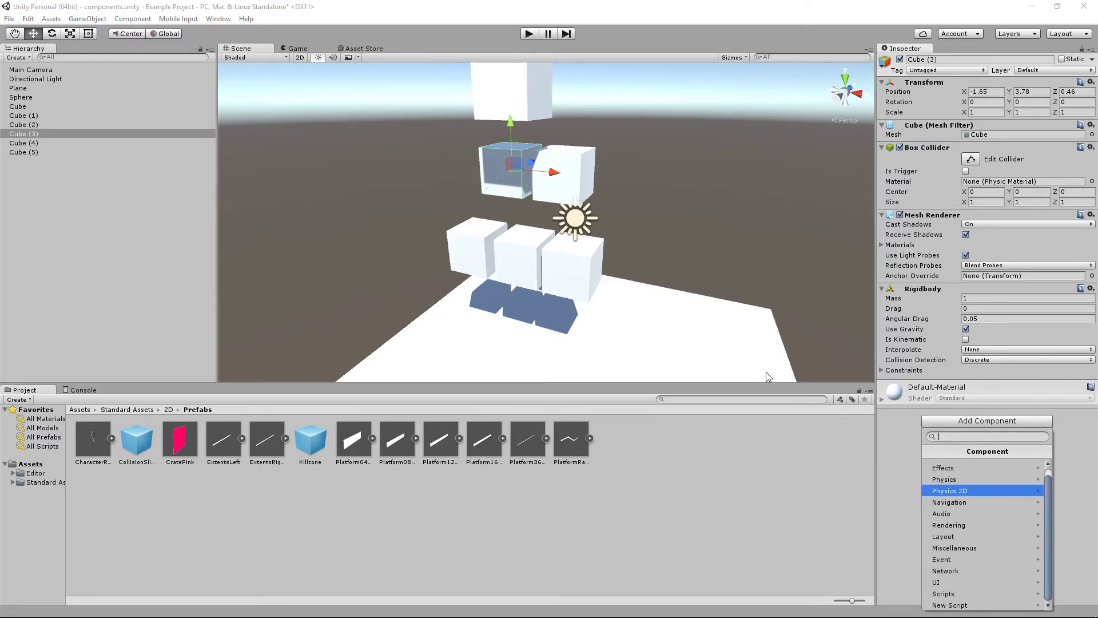
left_click(769, 324)
- Select the sphere and raise it above the plane to about X 3.59, Y 3.99
left_click(616, 221)
right_click_drag(763, 290, 698, 186)
left_click(695, 185)
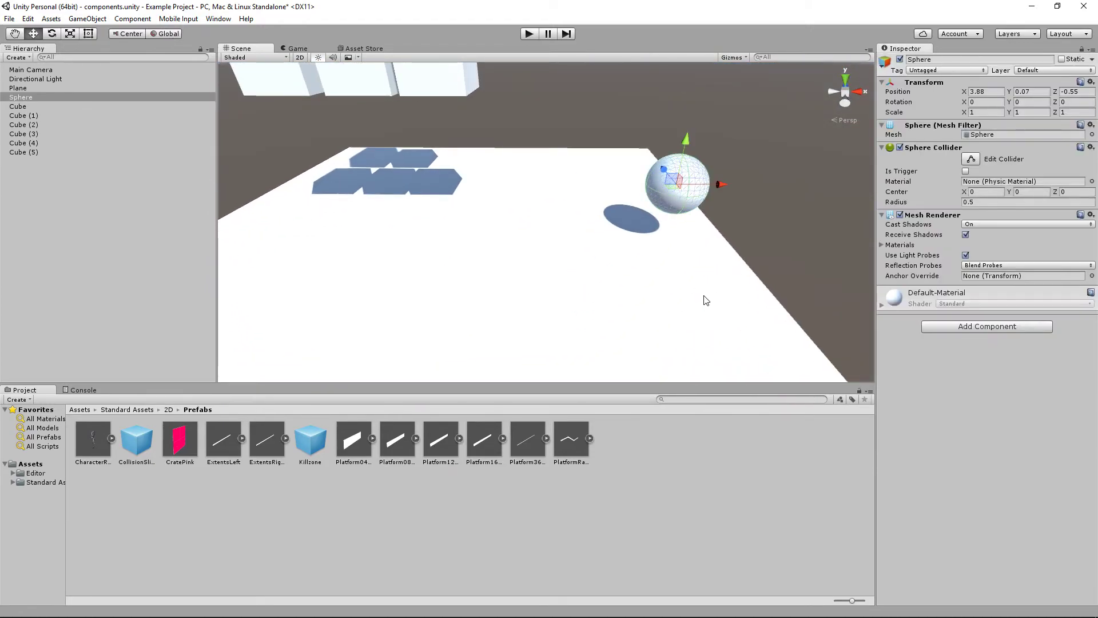
scroll(704, 321, "up", 3)
right_click_drag(702, 331, 715, 282)
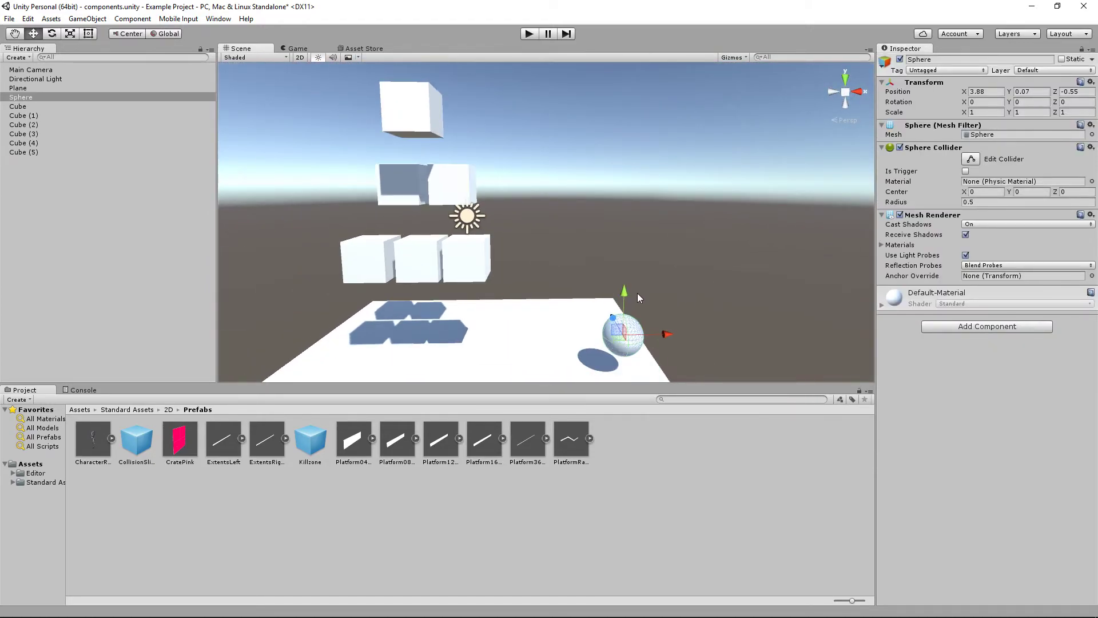
left_click_drag(638, 293, 601, 148)
- Add a Rigidbody and a Light component to the sphere, searching the components for "rigi" and "light"
left_click(1013, 326)
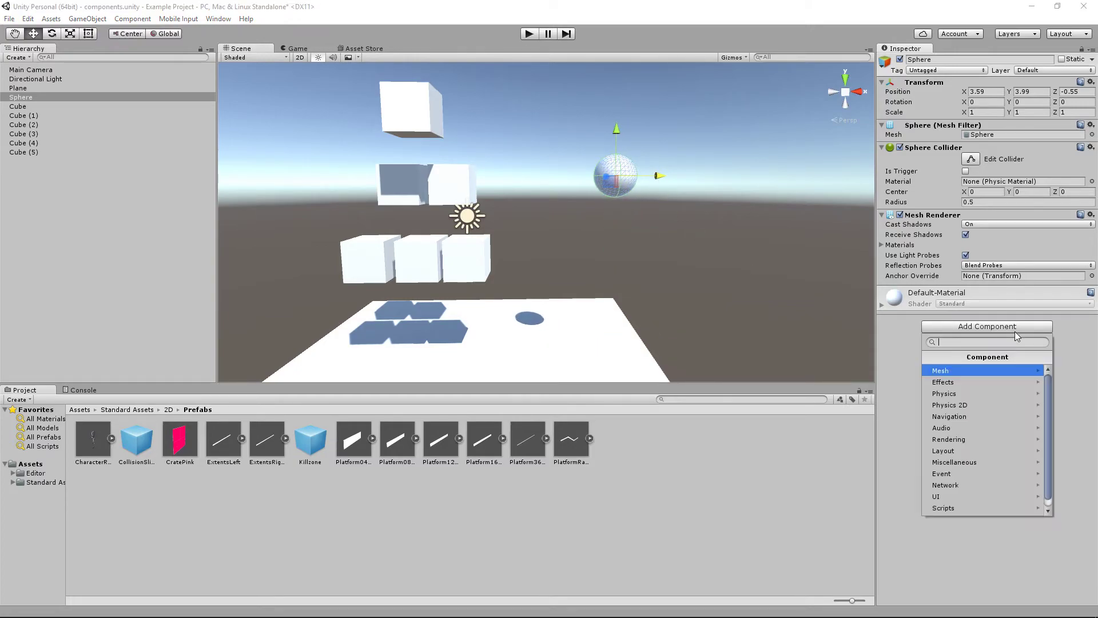
type("rigi")
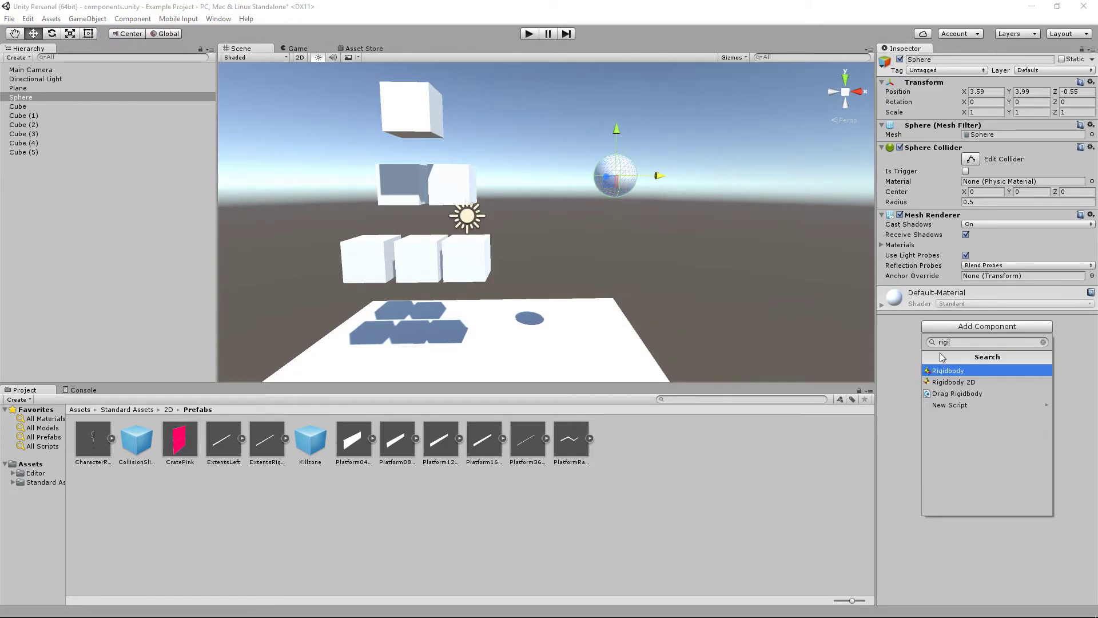
left_click(963, 364)
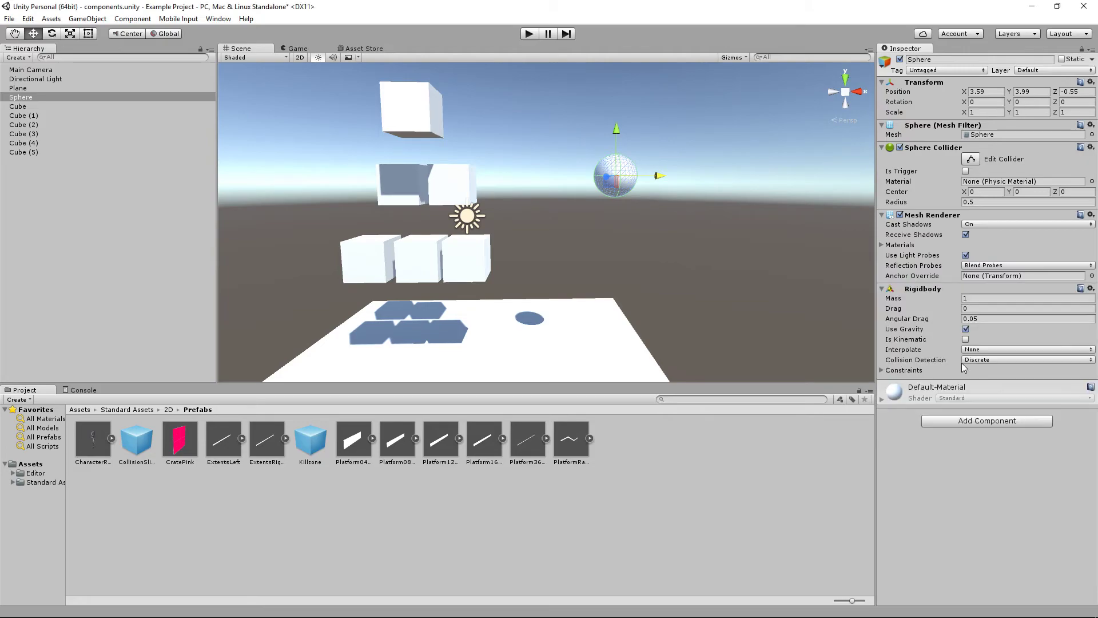
left_click(961, 424)
type("light")
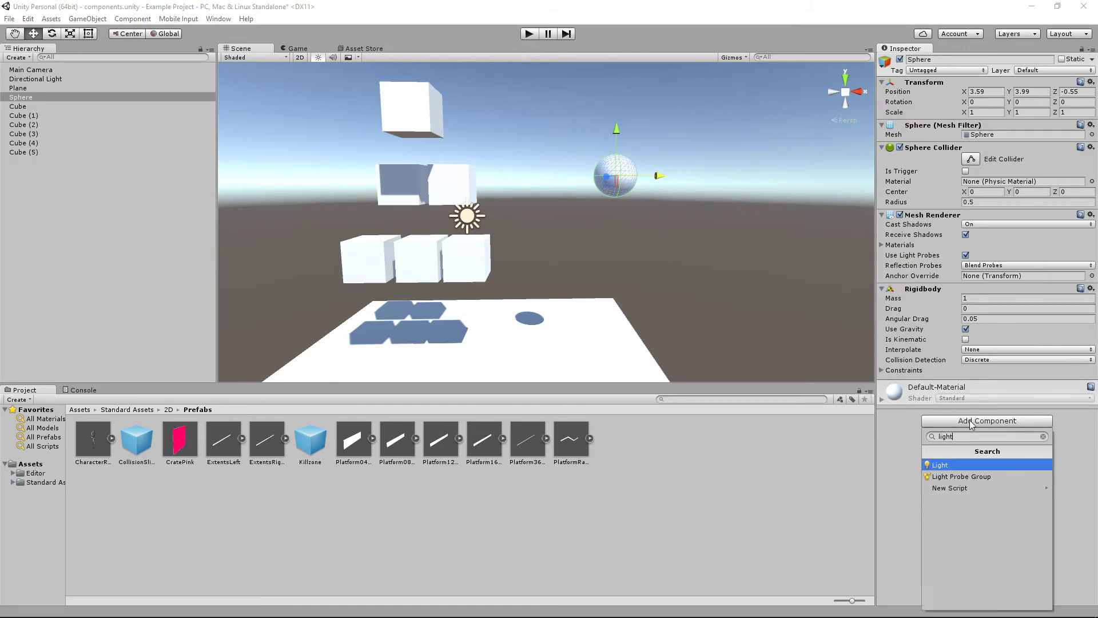
key("Return")
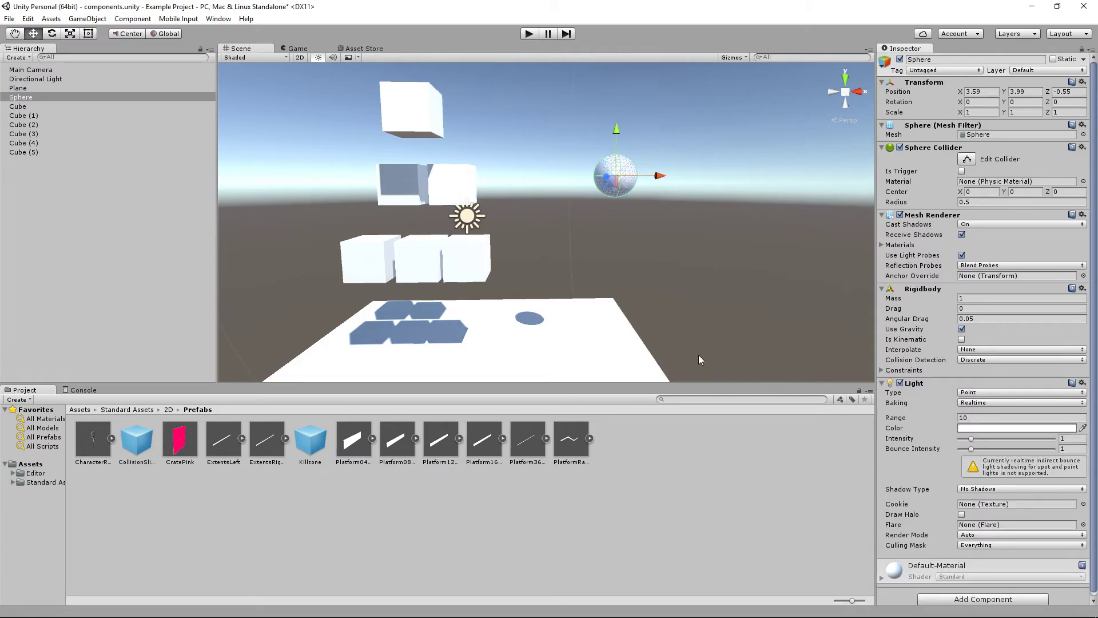
- Delete the Directional Light from the scene
left_click(25, 79)
key("Delete")
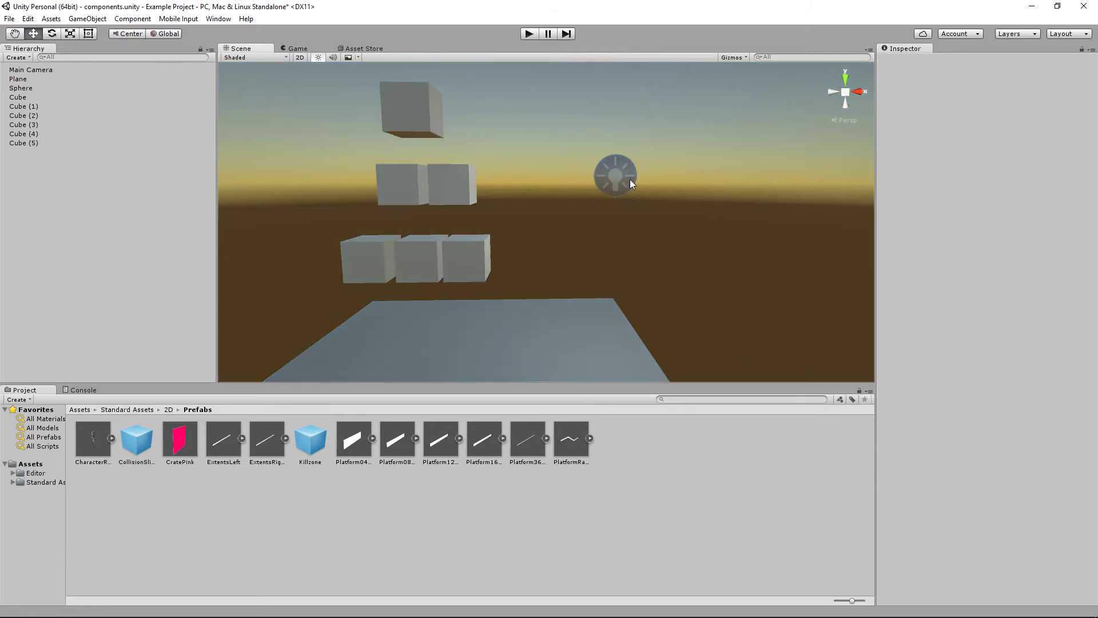
- Move the sphere in front of the middle row of cubes at about X -1 and test the scene in play mode
left_click(630, 179)
left_click_drag(649, 173, 453, 173)
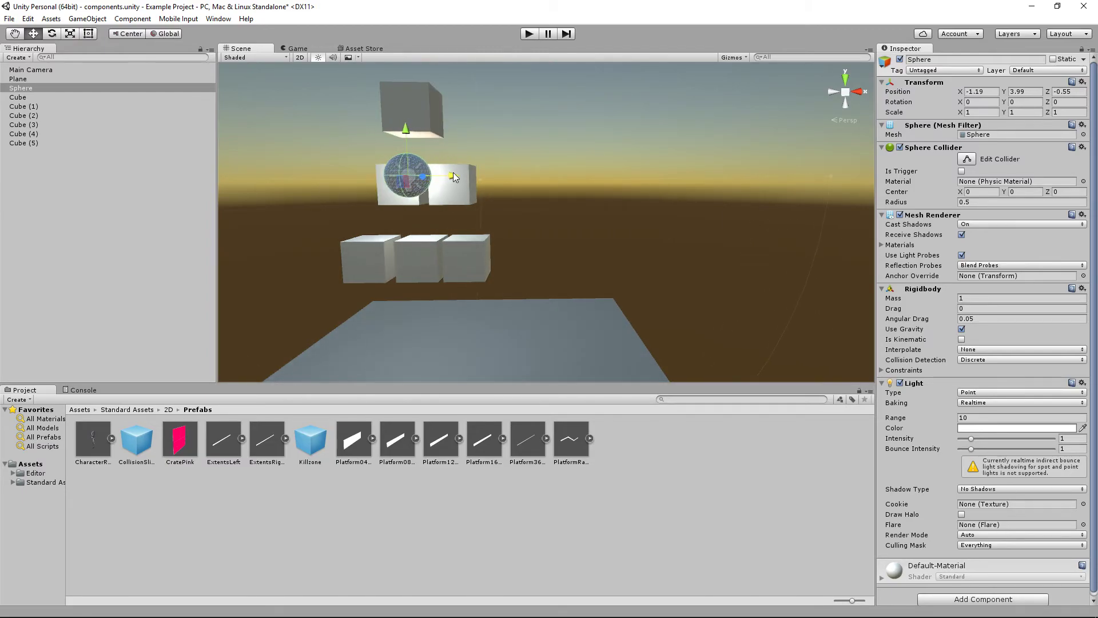
left_click(530, 33)
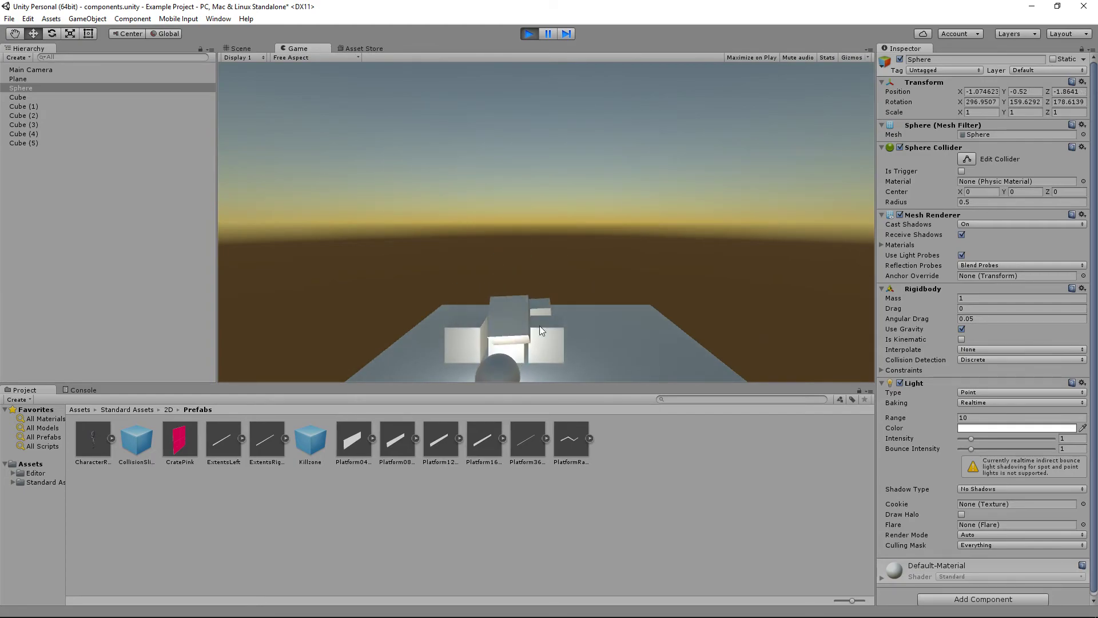
left_click(531, 33)
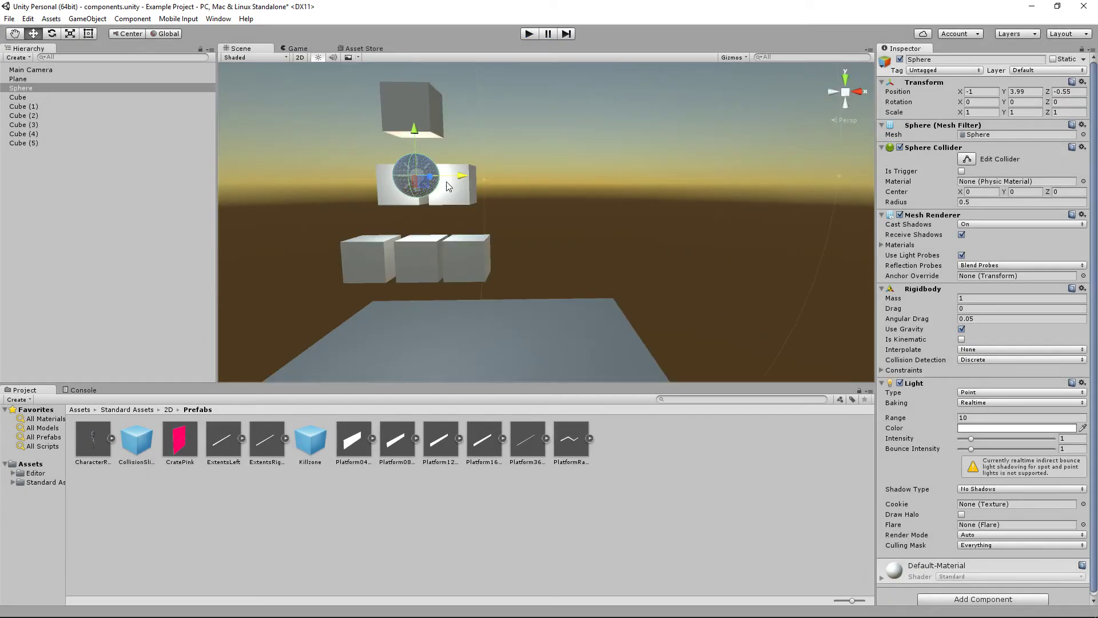
- Change the sphere's light type to Spot and move the sphere away from the cubes to about Z -3.63
left_click_drag(448, 185, 540, 227, "alt")
left_click_drag(600, 243, 573, 147, "alt")
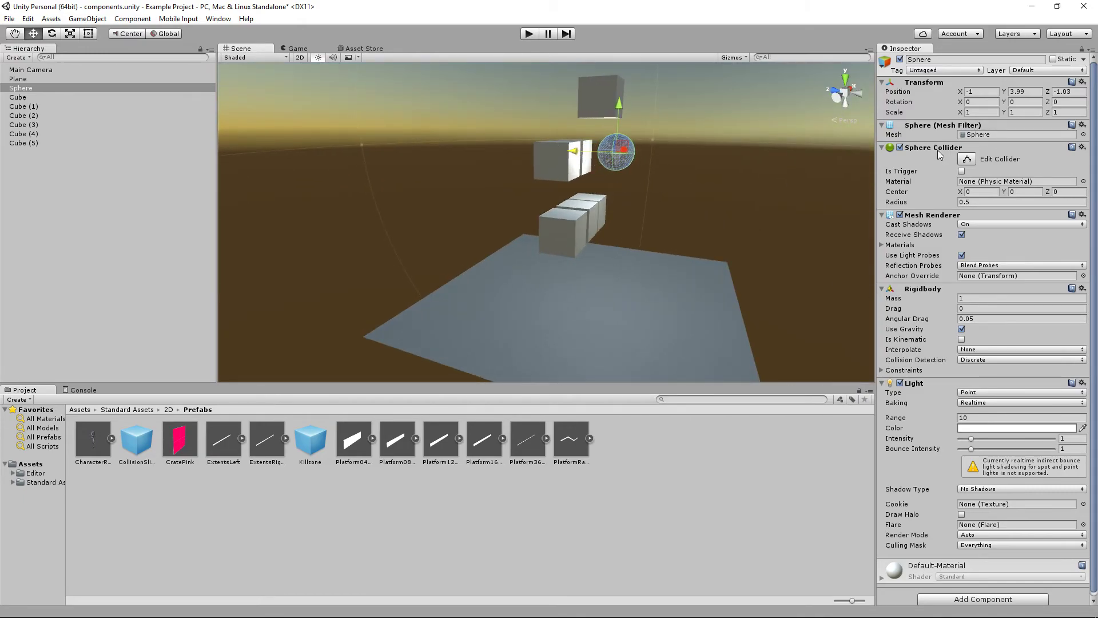
scroll(984, 400, "down", 1)
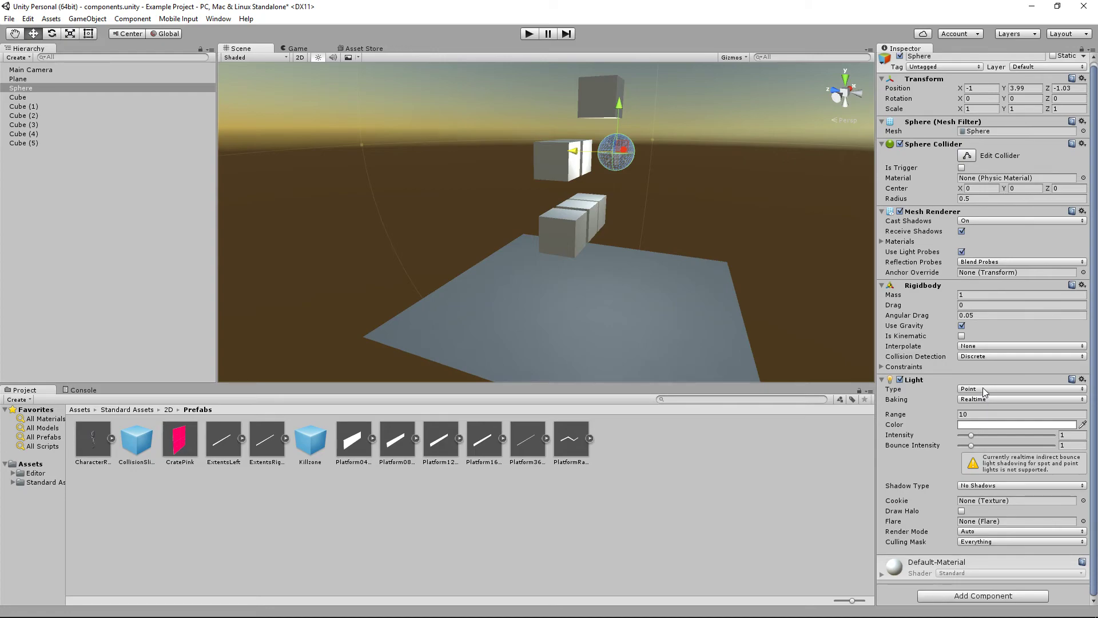
left_click(984, 391)
left_click(994, 402)
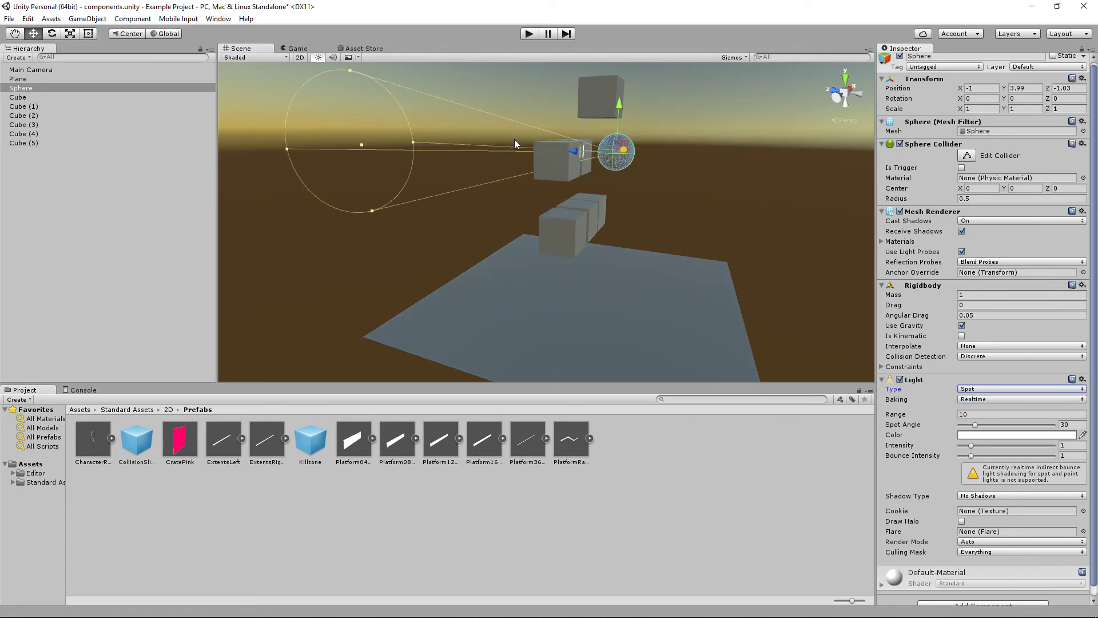
left_click_drag(575, 157, 670, 163)
- Set the sphere's spotlight to a range of 24.47, a spot angle of 74.77 and a red color of about RGB 240, 32, 32
left_click_drag(907, 415, 85, 416)
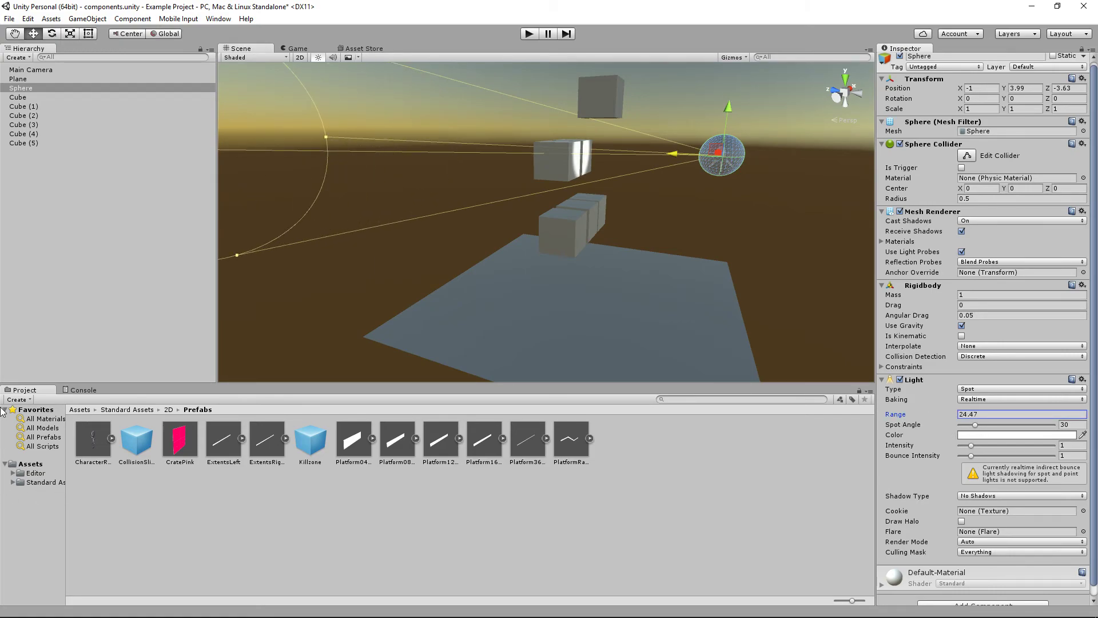
left_click_drag(894, 426, 2, 466)
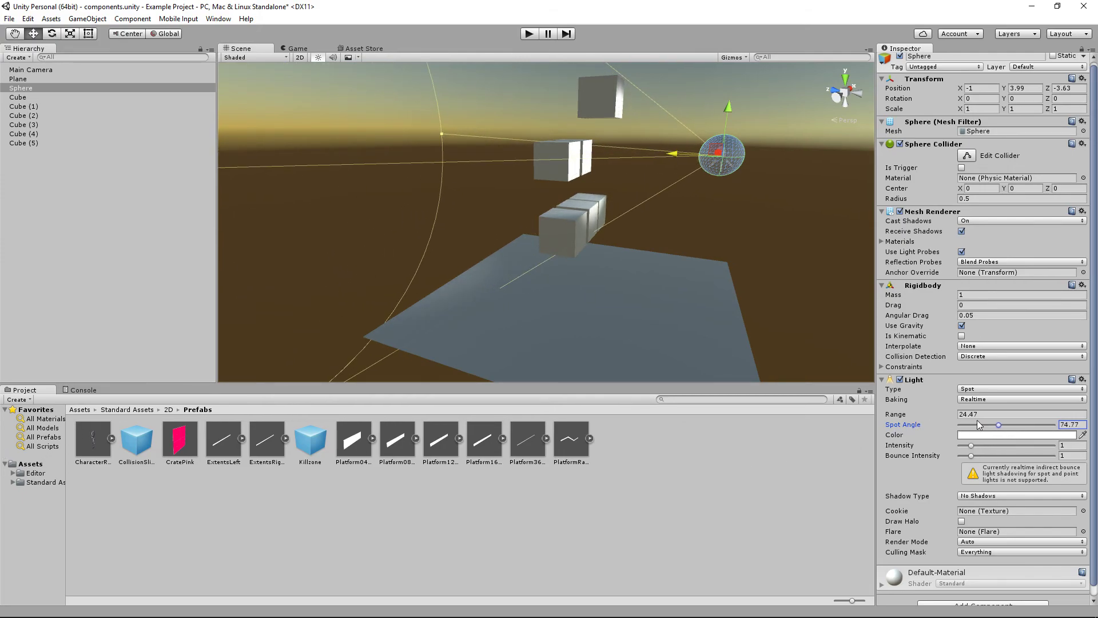
left_click(1017, 435)
left_click_drag(85, 115, 108, 84)
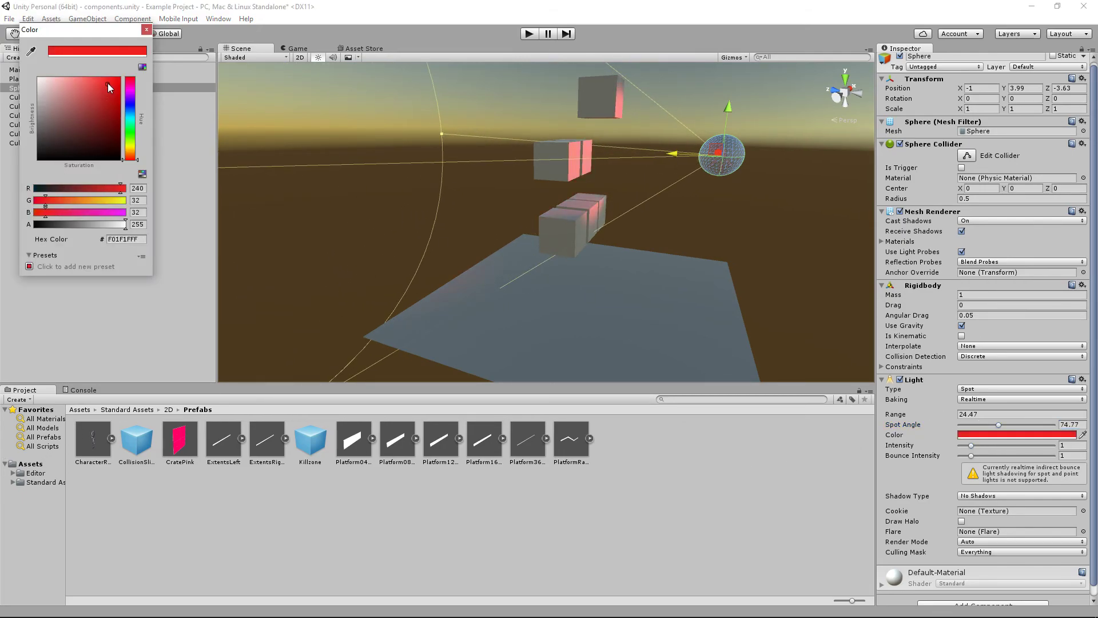
left_click(147, 29)
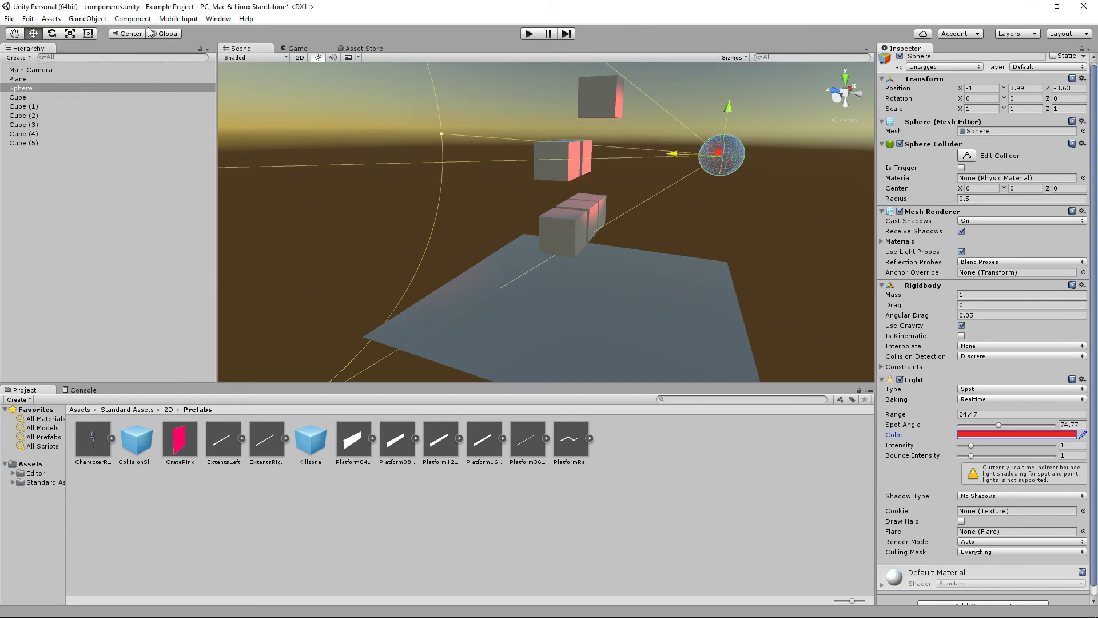
- Run the scene in play mode, pause it to inspect the spotlight on the cubes in the scene view, and stop it
left_click(528, 34)
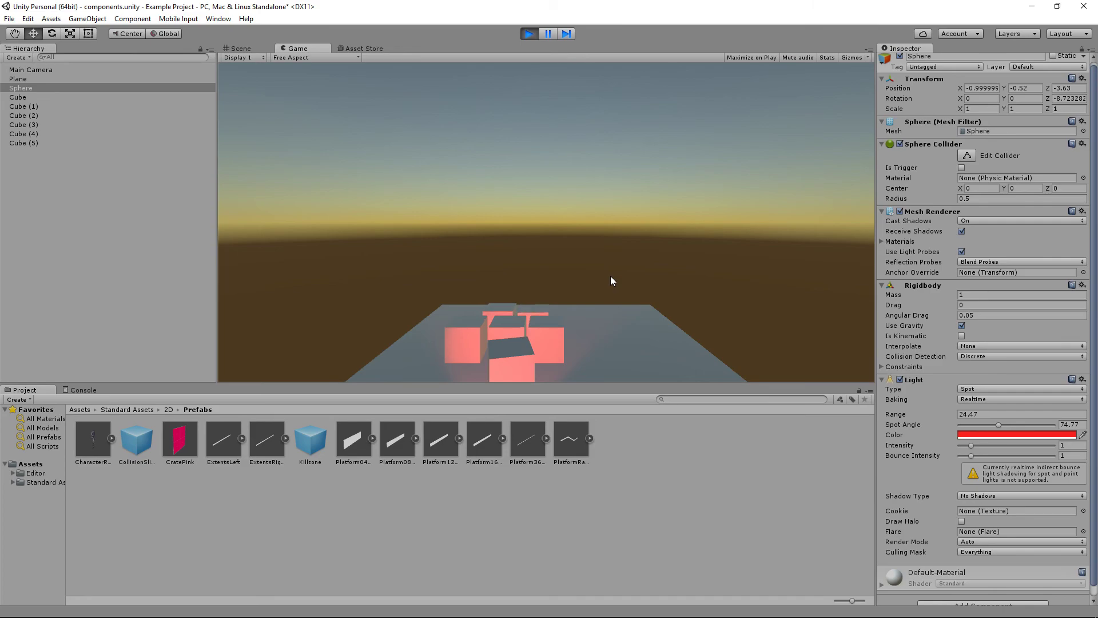
left_click(549, 34)
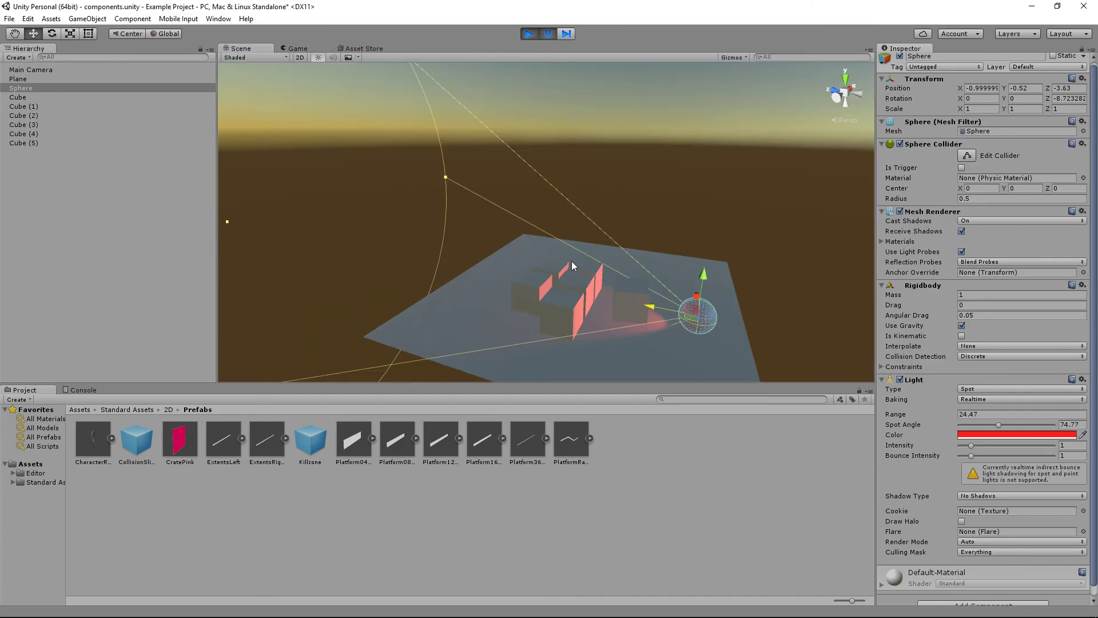
left_click(528, 35)
- Move the sphere back toward the cubes to about Z -1.12 and start play mode again
left_click_drag(712, 145, 610, 138)
key("ctrl+p")
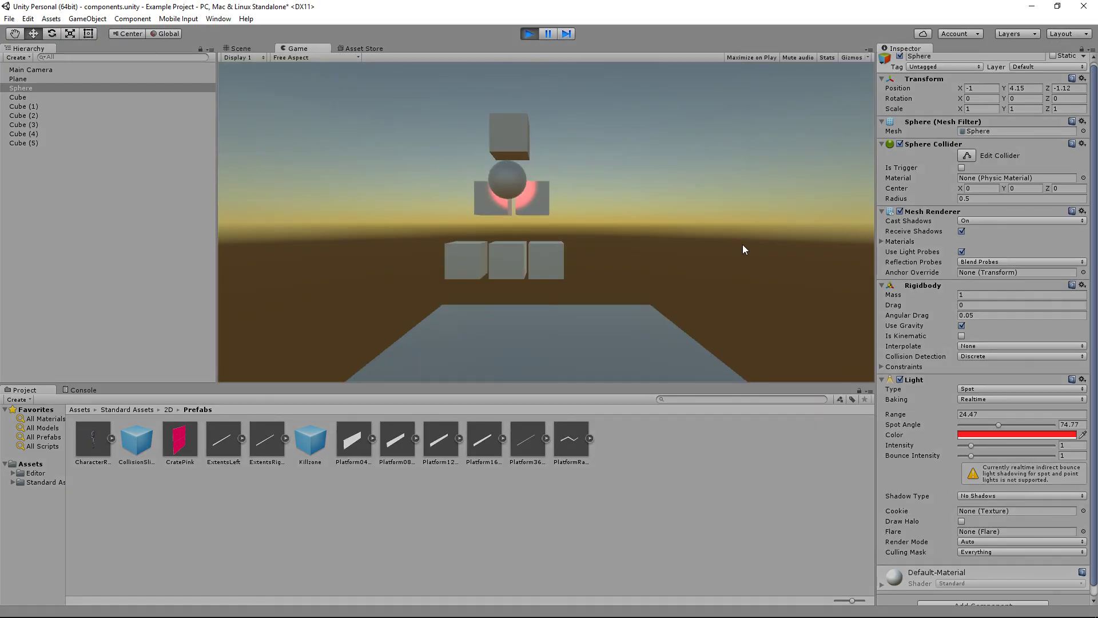